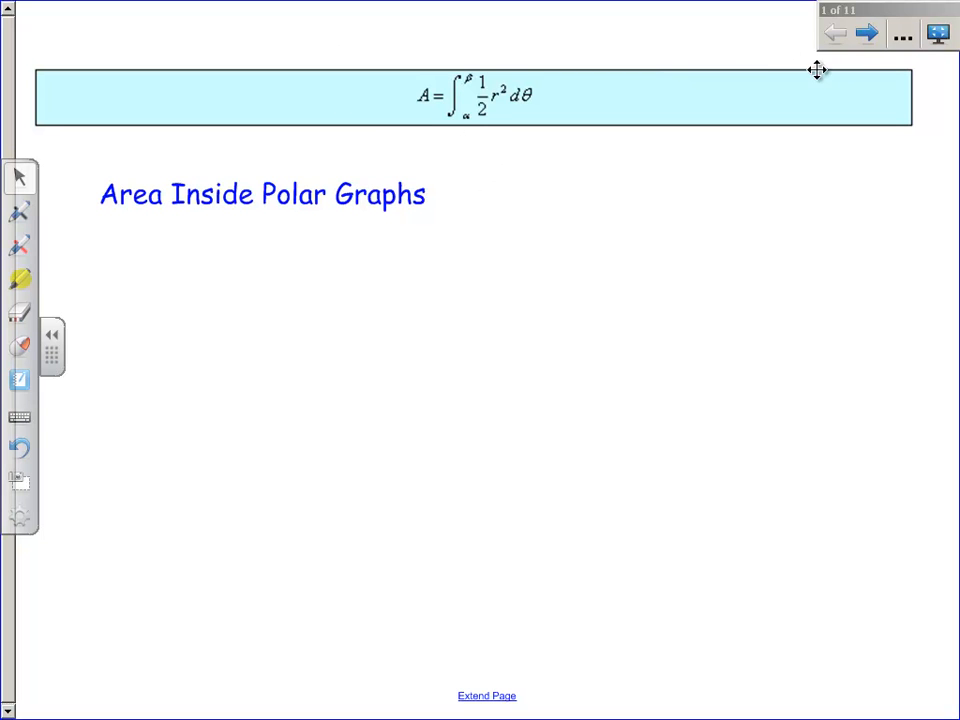
- Pick the blue pen from the Pens submenu of the tools menu
left_click(903, 36)
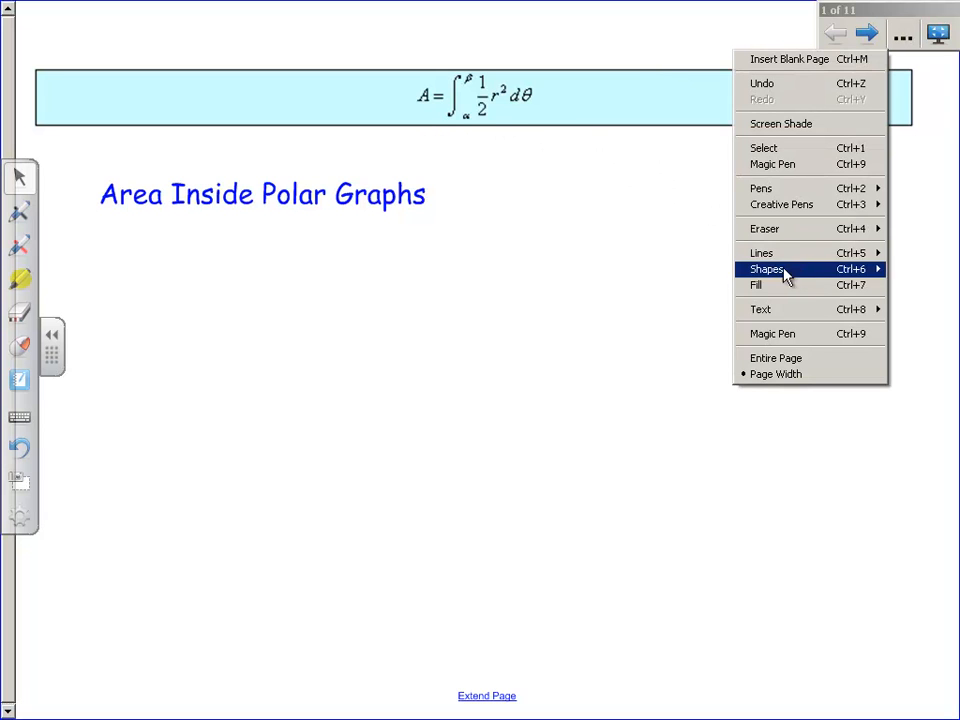
mouse_move(790, 309)
left_click(790, 150)
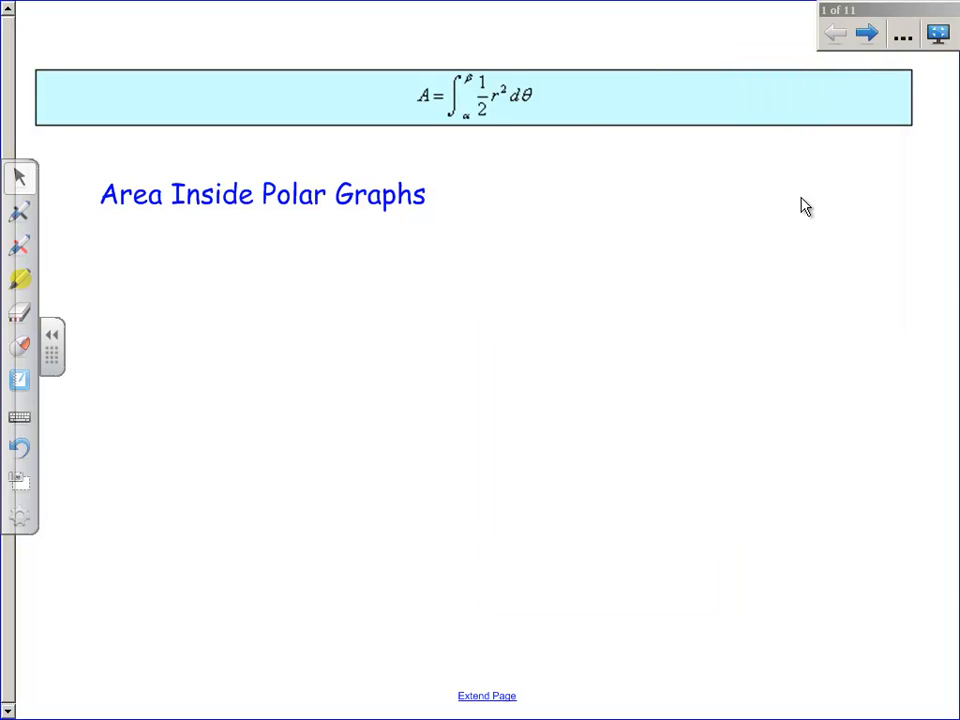
left_click(903, 36)
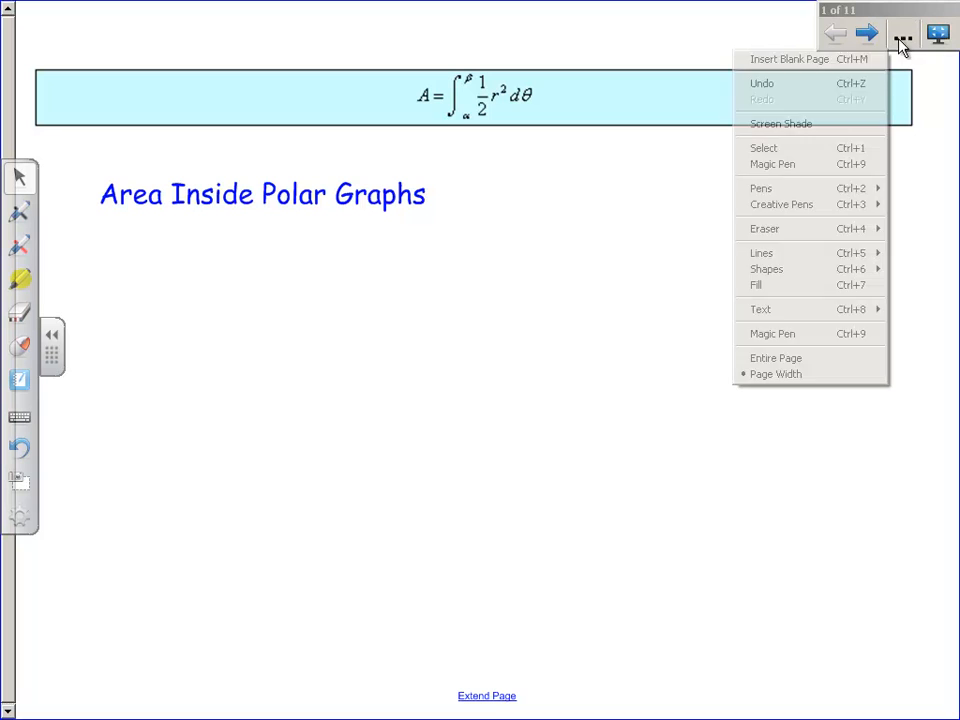
mouse_move(790, 188)
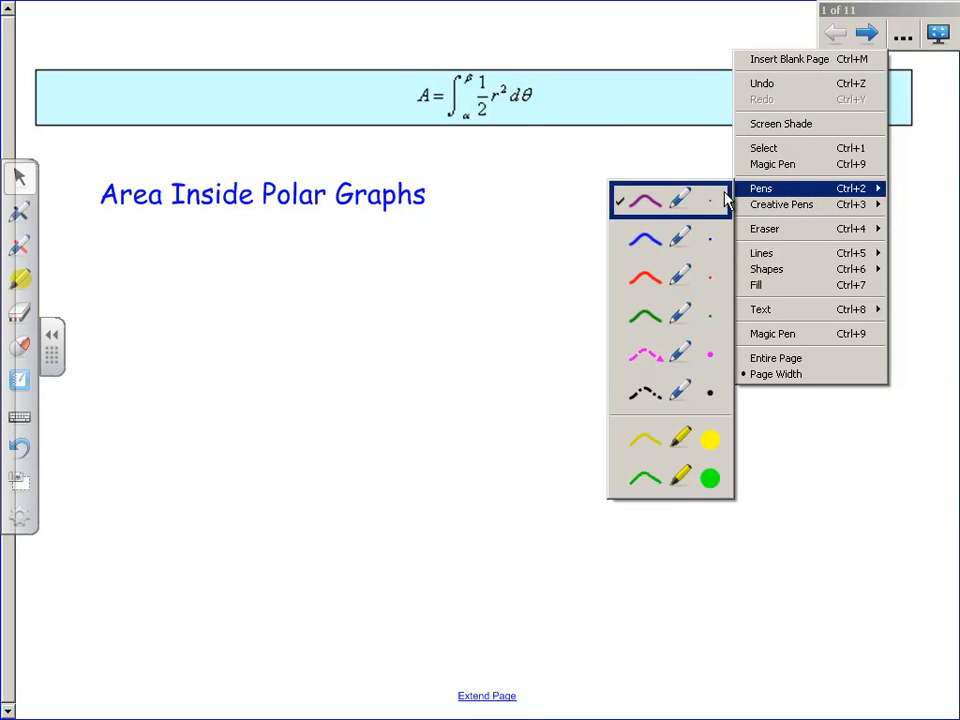
left_click(505, 172)
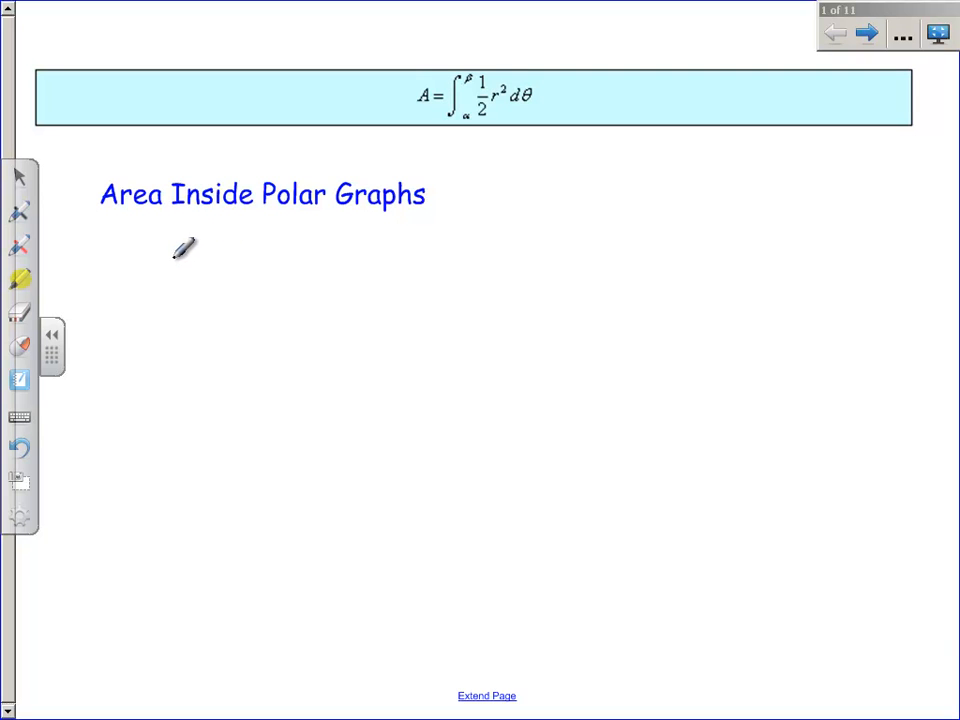
- Handwrite r = cos(2θ) in blue under the title
left_click_drag(175, 248, 192, 262)
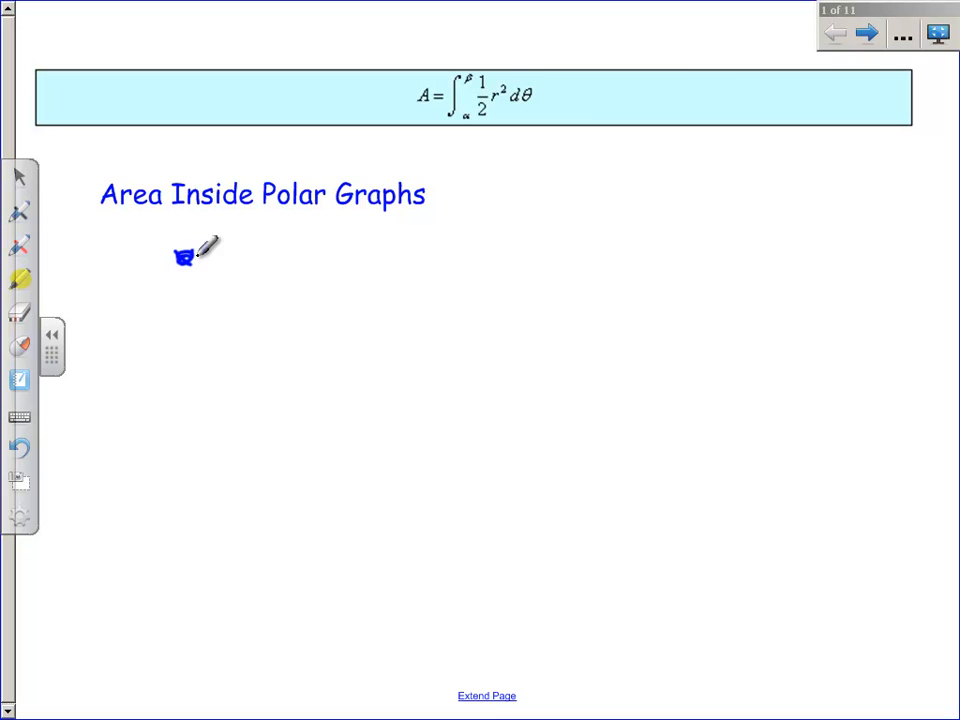
mouse_move(318, 238)
left_mouse_down()
mouse_move(320, 262)
mouse_move(355, 243)
left_mouse_up()
mouse_move(340, 255)
left_mouse_down()
mouse_move(428, 260)
mouse_move(470, 242)
mouse_move(482, 258)
left_mouse_up()
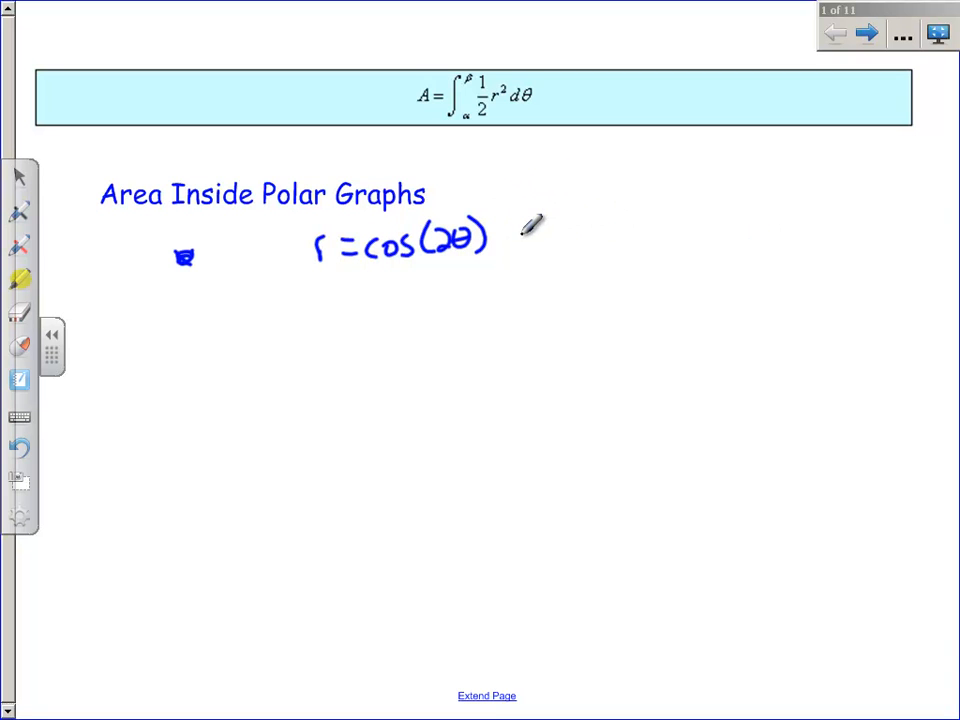
- Handwrite 'Area inside one petal' beside the equation
mouse_move(538, 210)
left_mouse_down()
mouse_move(525, 250)
mouse_move(558, 250)
left_mouse_up()
mouse_move(530, 238)
left_mouse_down()
mouse_move(568, 230)
mouse_move(578, 248)
mouse_move(623, 248)
mouse_move(792, 236)
mouse_move(812, 250)
mouse_move(838, 236)
mouse_move(858, 240)
left_mouse_up()
left_click_drag(868, 228, 892, 238)
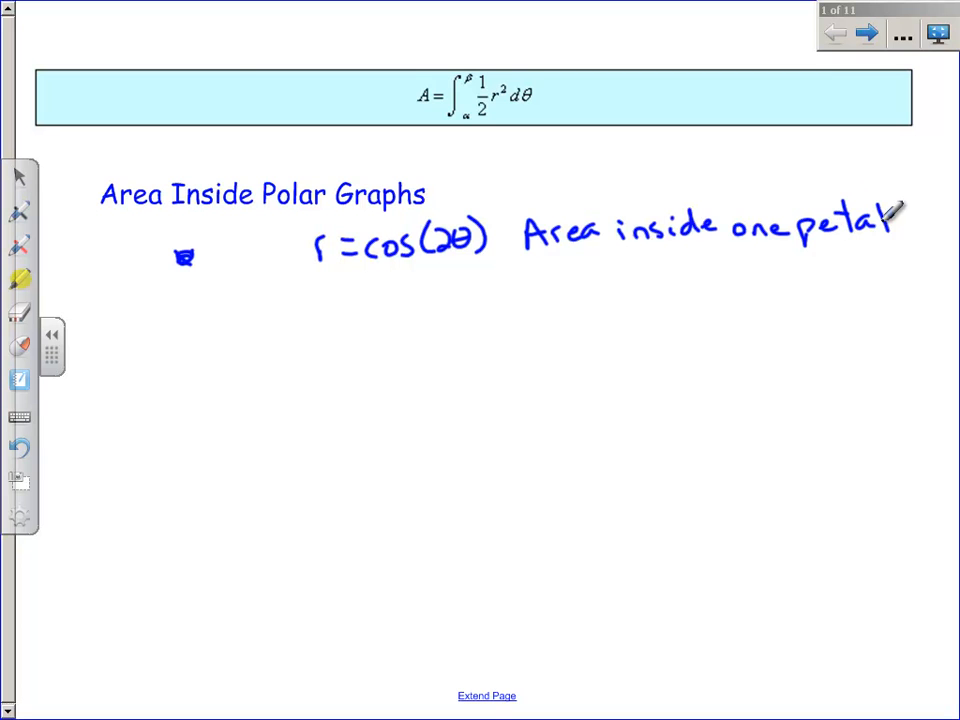
- Leave notebook full-screen, bring up TI-SmartView and start tracing r1 = cos(2θ)
left_click(938, 35)
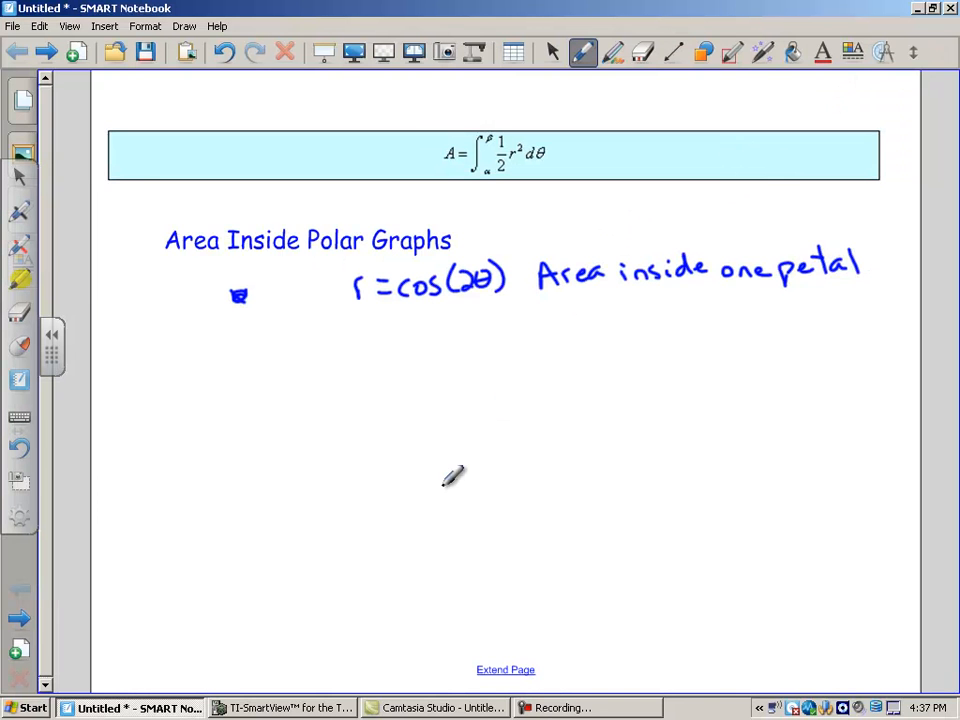
left_click(285, 708)
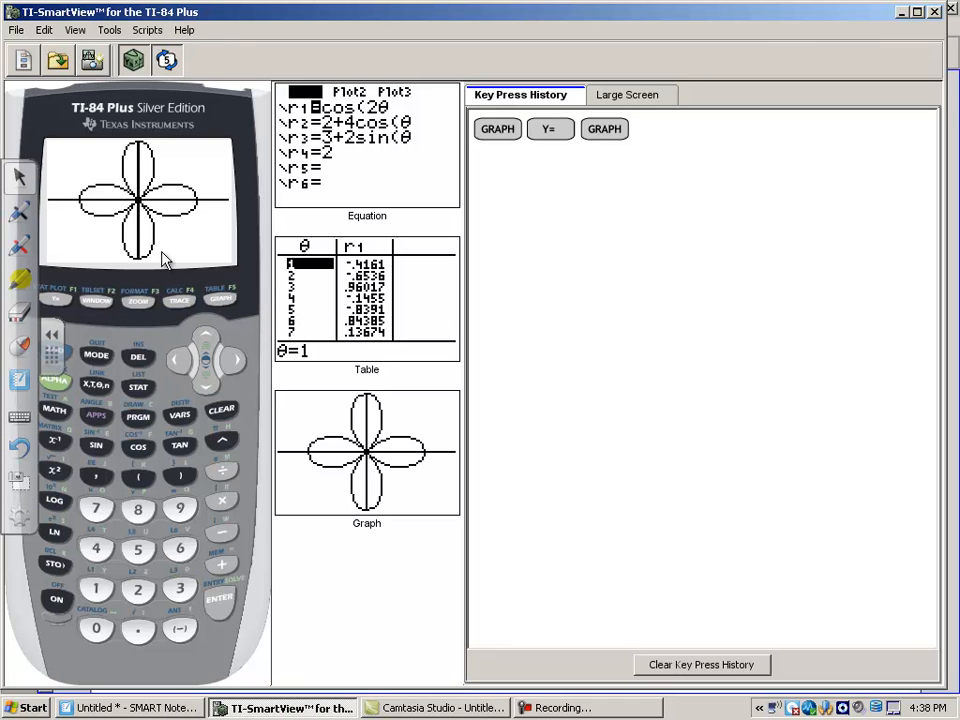
left_click(181, 302)
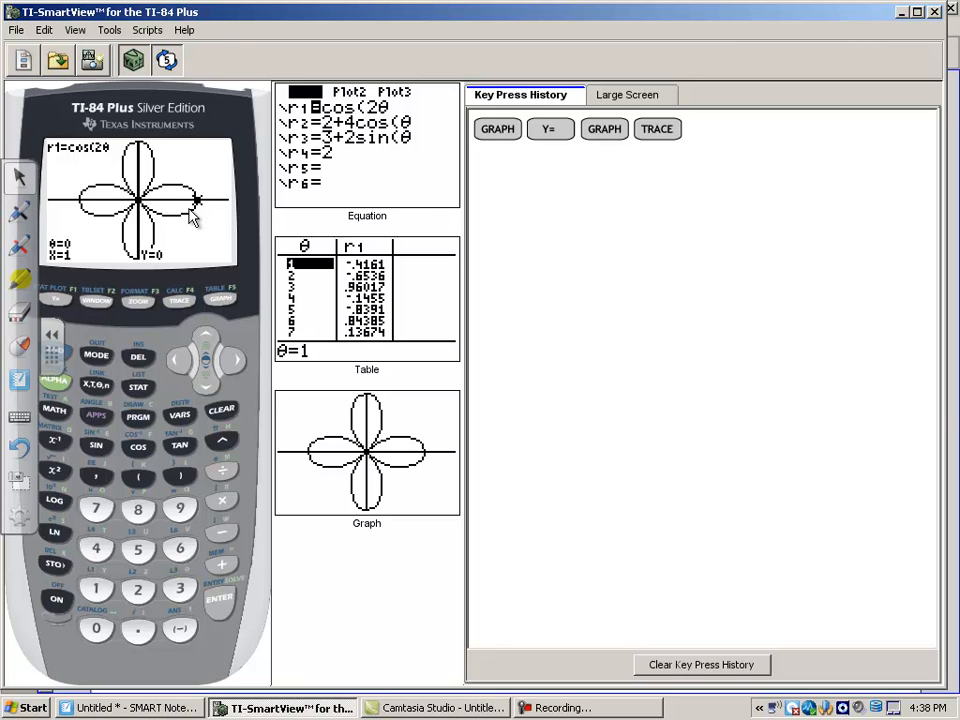
- Restart the trace and step it forward to θ = .26179939
left_click(181, 302)
left_click(181, 302)
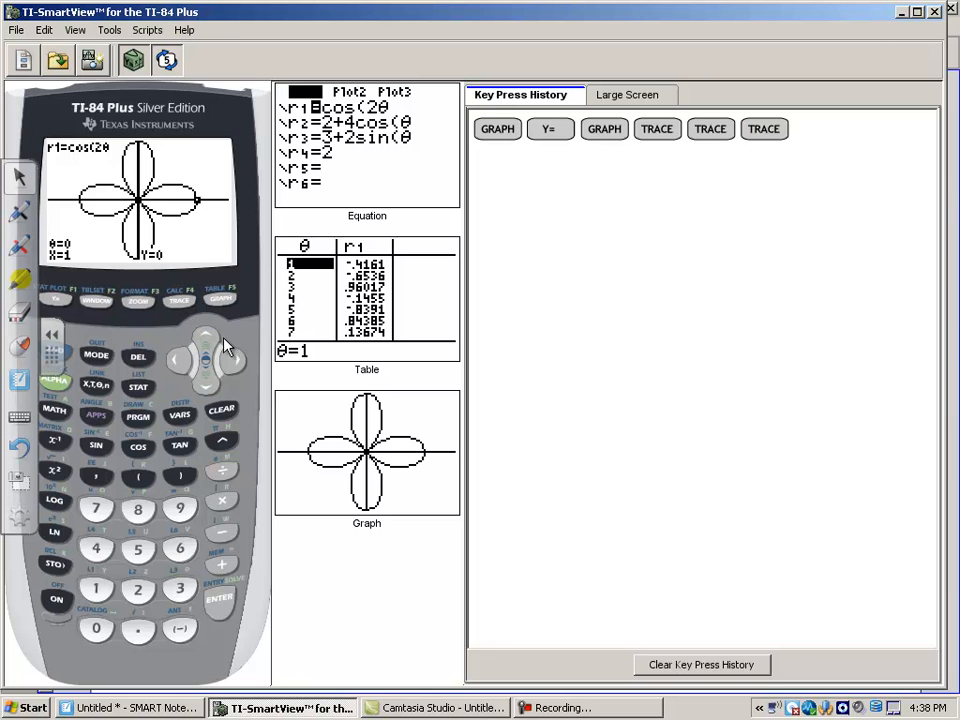
left_click(235, 360)
left_click(235, 360)
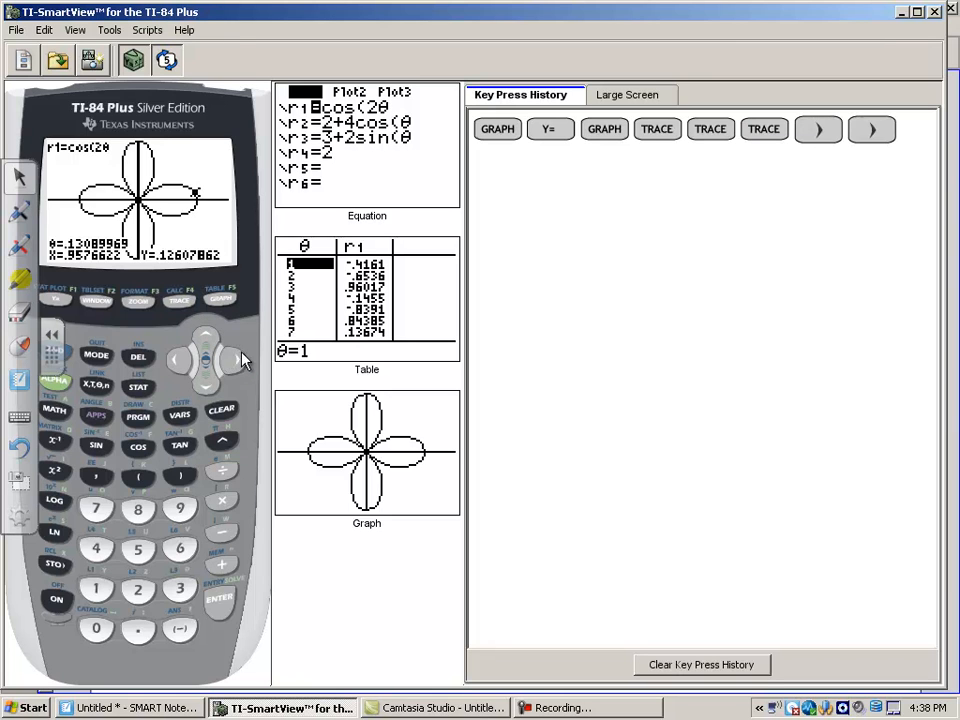
left_click(231, 366)
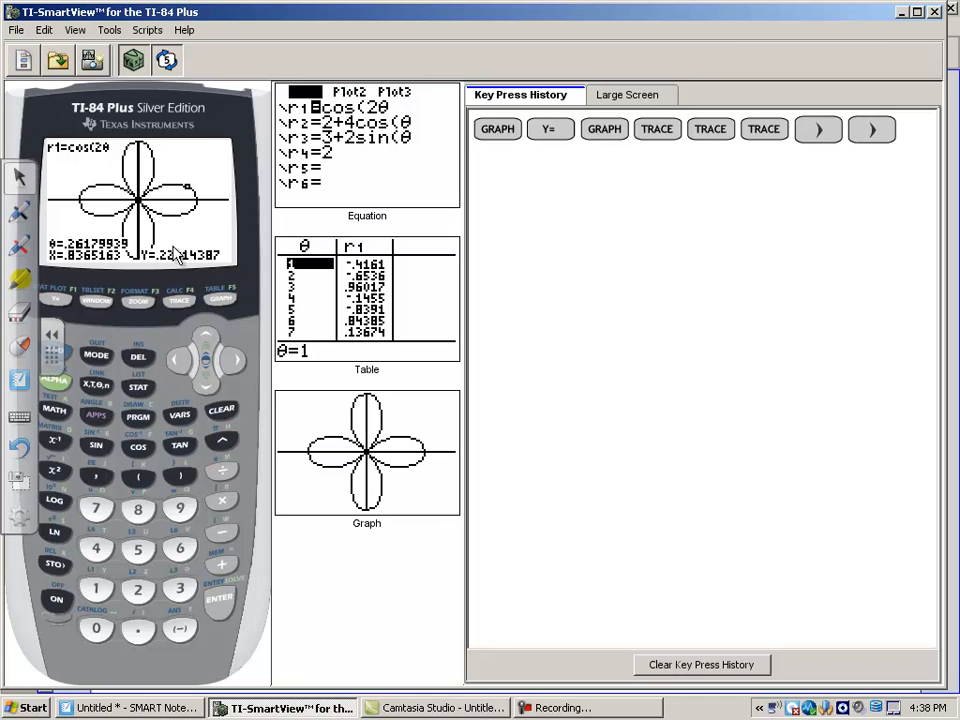
- Continue stepping the trace to θ = .78539816 where the petal meets the origin
left_click(232, 360)
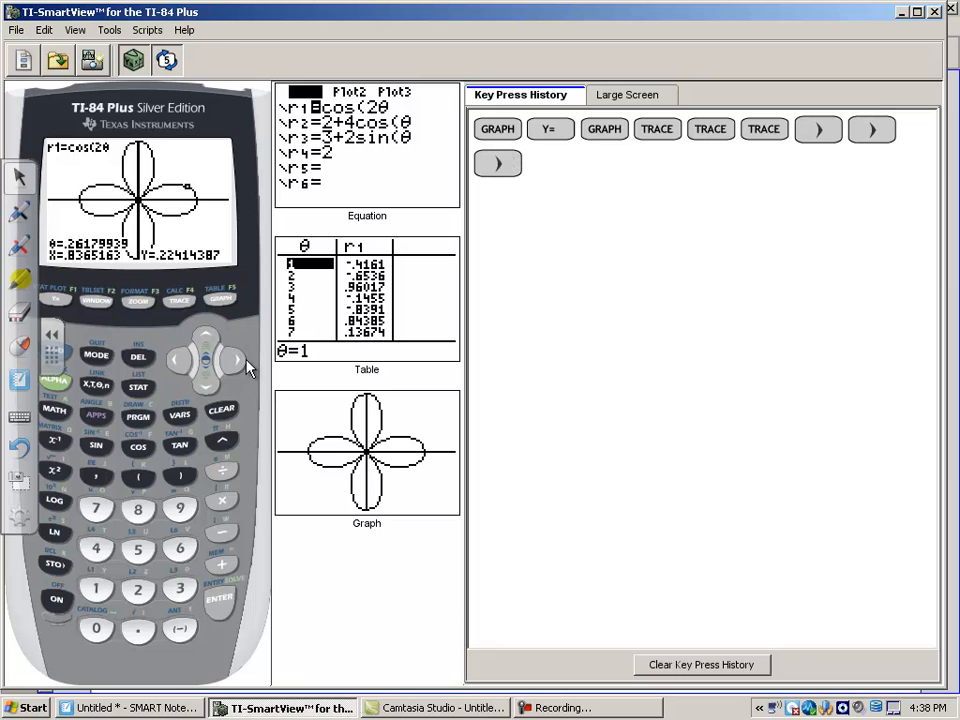
left_click(232, 360)
left_click(232, 360)
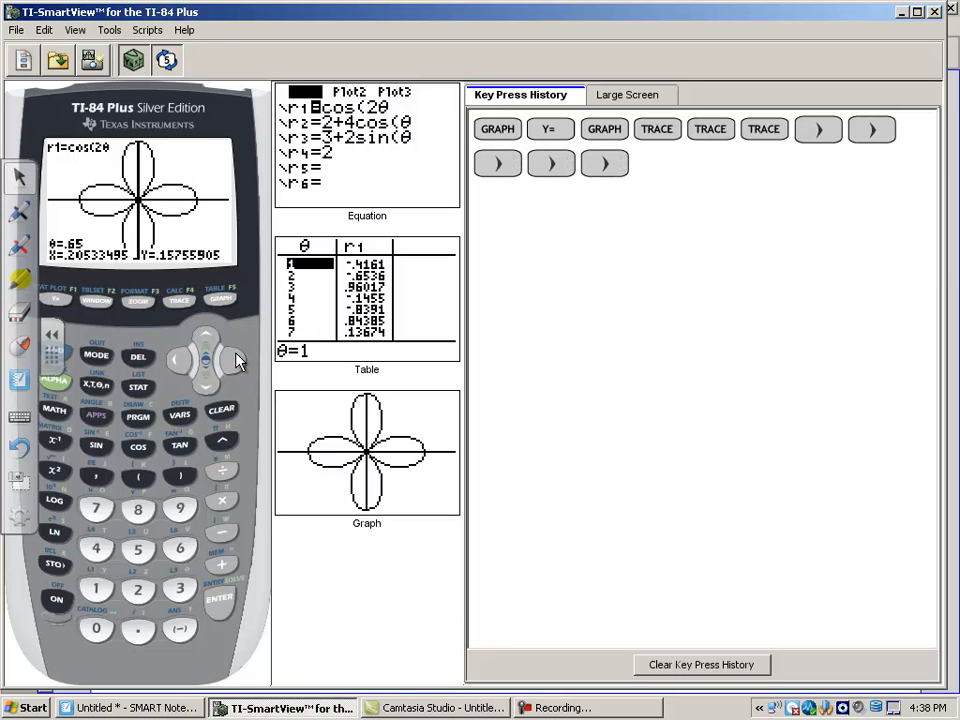
left_click(232, 362)
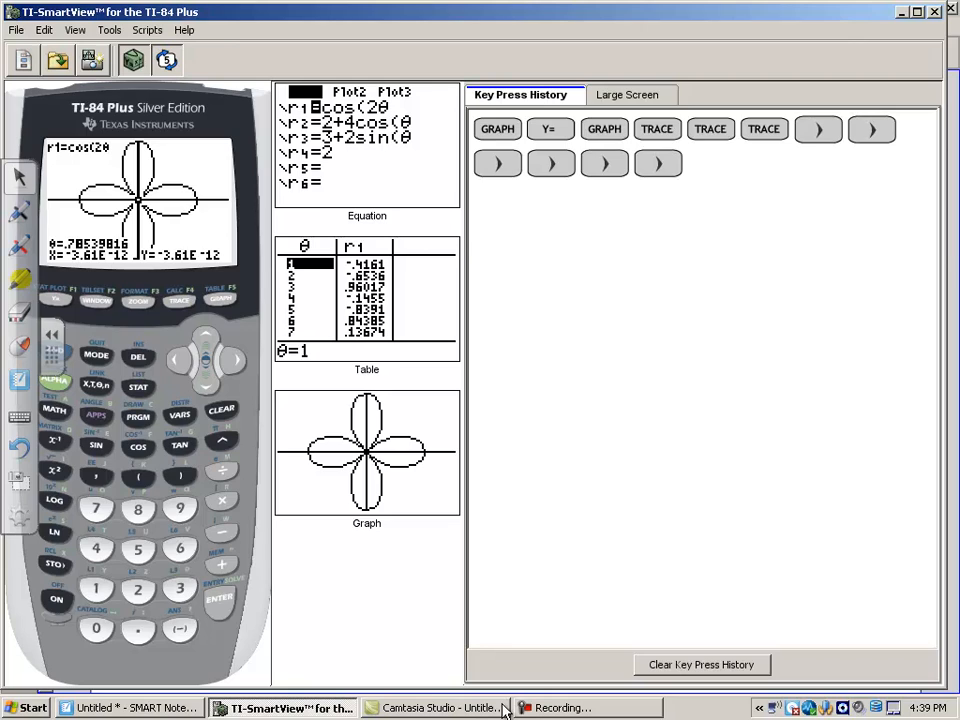
- Return to the notebook with the pen and draw x- and y-axes below the notes
left_click(138, 708)
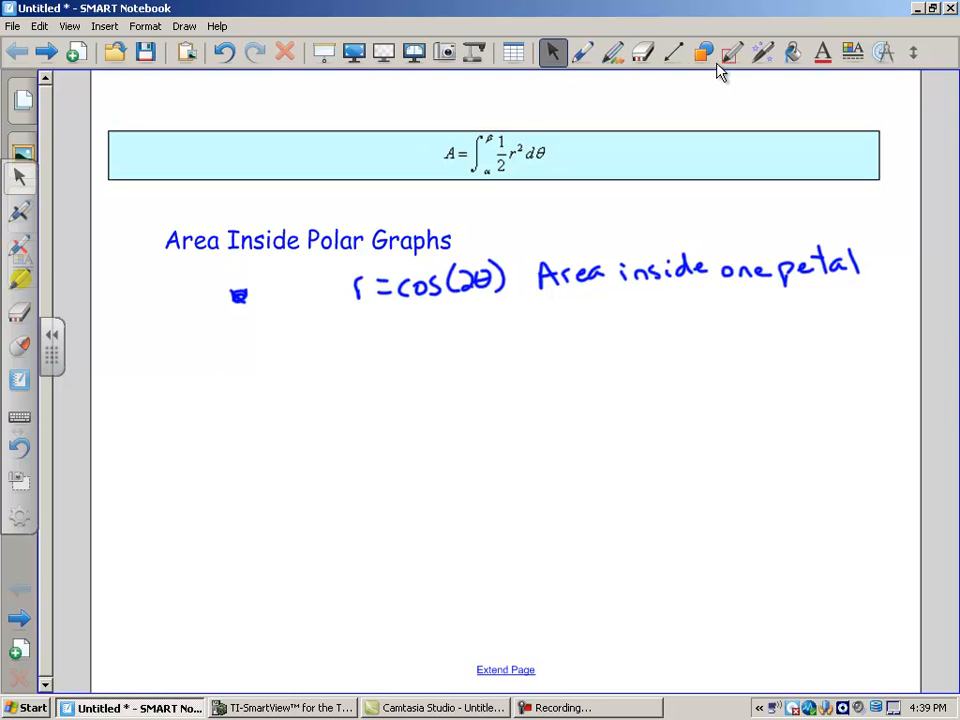
left_click(584, 52)
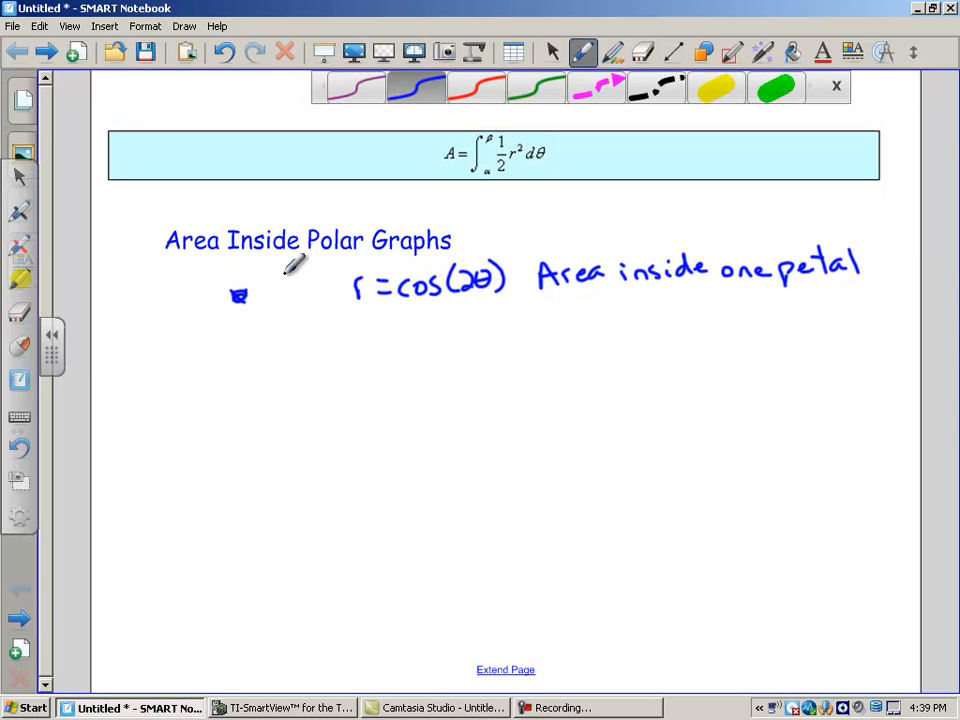
left_click_drag(228, 347, 237, 508)
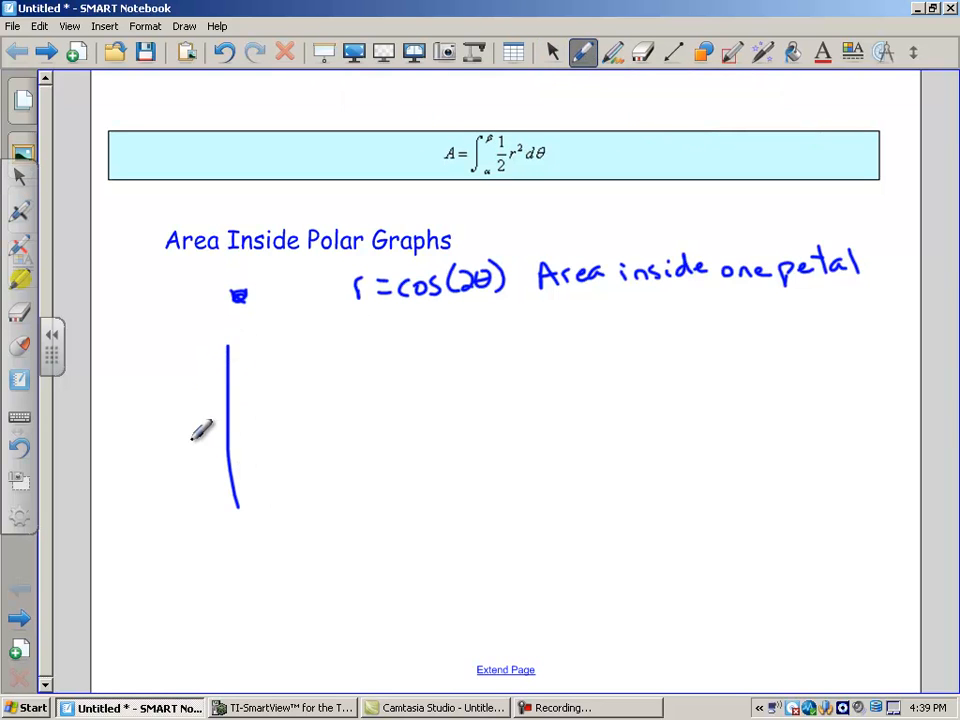
left_click_drag(190, 438, 423, 434)
- Sketch the four petals of the rose about the origin
mouse_move(315, 435)
left_mouse_down()
mouse_move(252, 404)
mouse_move(229, 436)
left_mouse_up()
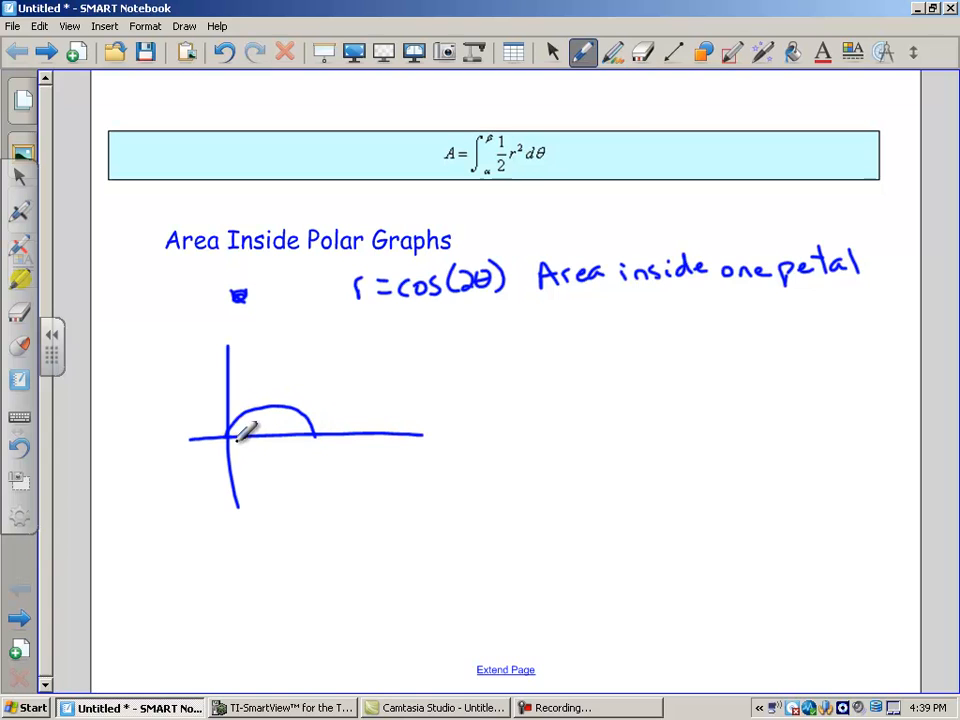
mouse_move(230, 436)
left_mouse_down()
mouse_move(312, 448)
mouse_move(316, 433)
left_mouse_up()
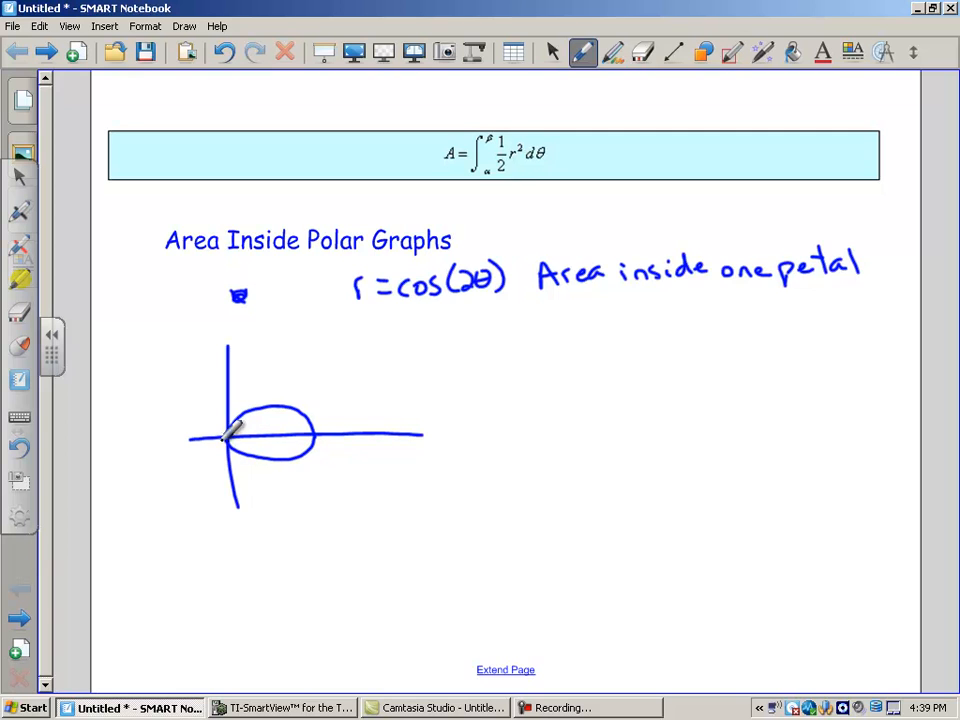
left_click_drag(228, 440, 258, 460)
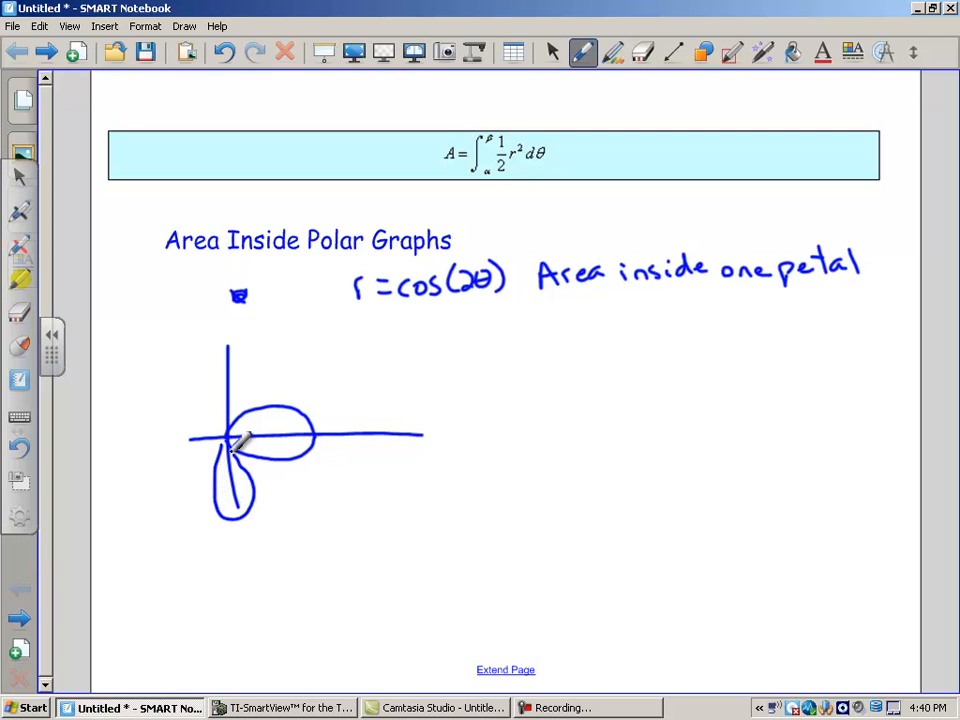
mouse_move(228, 435)
left_mouse_down()
mouse_move(215, 438)
mouse_move(222, 395)
left_mouse_up()
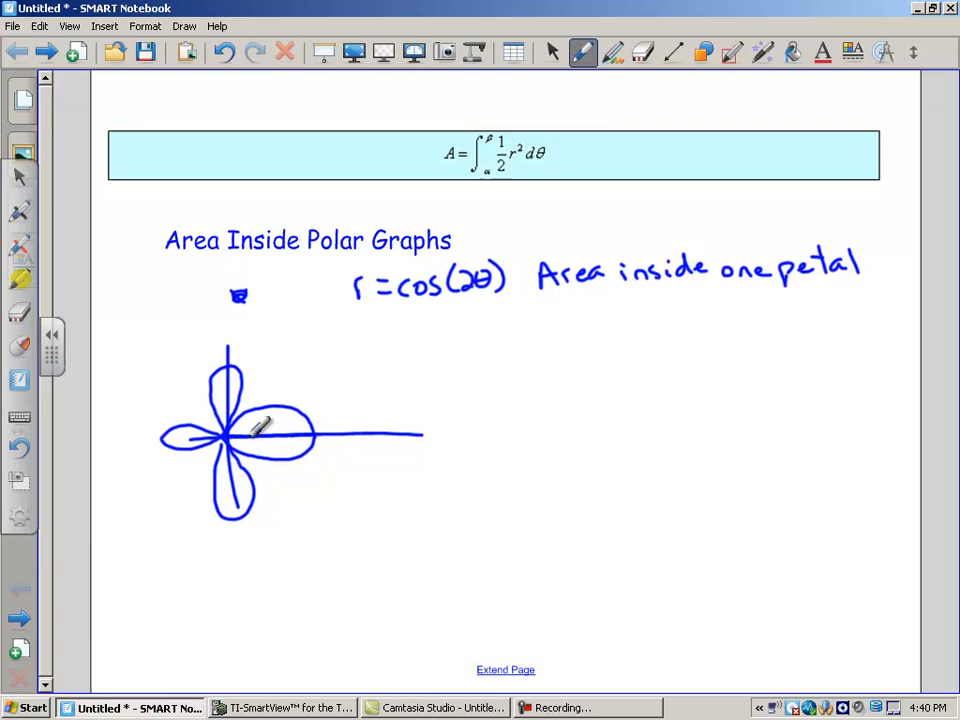
- Begin shading inside the right-hand petal
left_click_drag(232, 434, 312, 428)
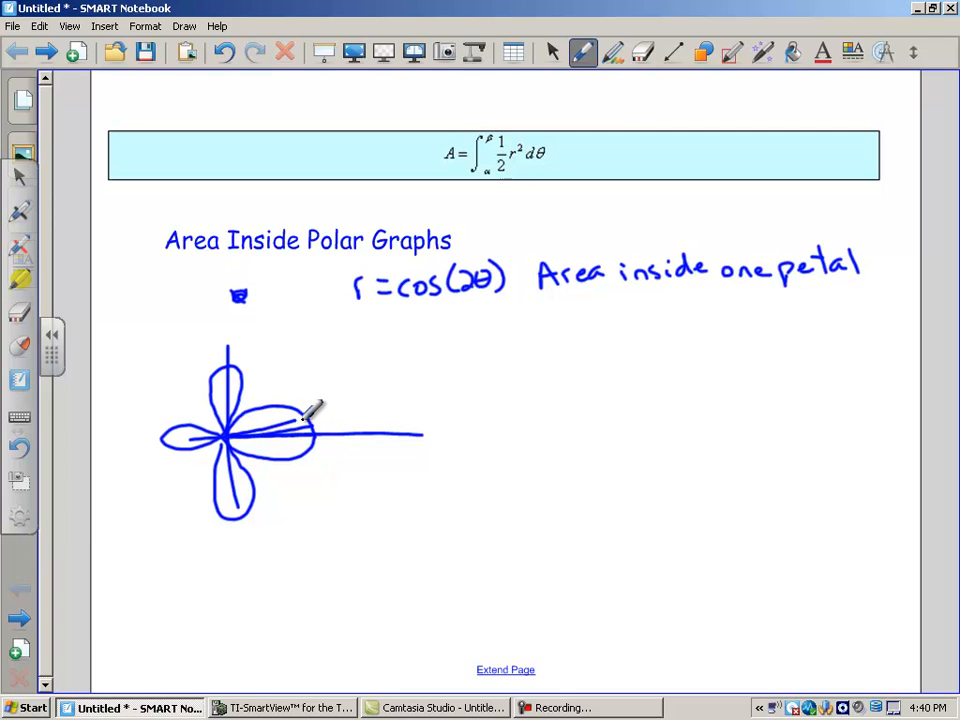
mouse_move(318, 408)
left_mouse_down()
mouse_move(290, 430)
mouse_move(288, 410)
mouse_move(250, 420)
left_mouse_up()
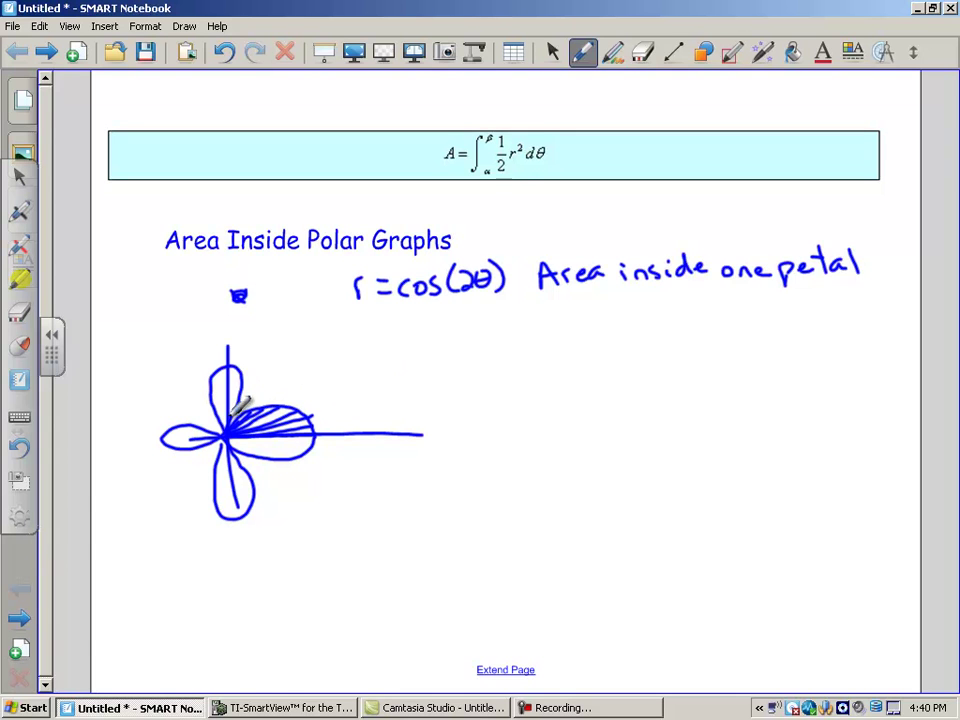
- Thicken the petal shading and handwrite cos(2θ) = 0 below the equation
left_click_drag(255, 410, 235, 420)
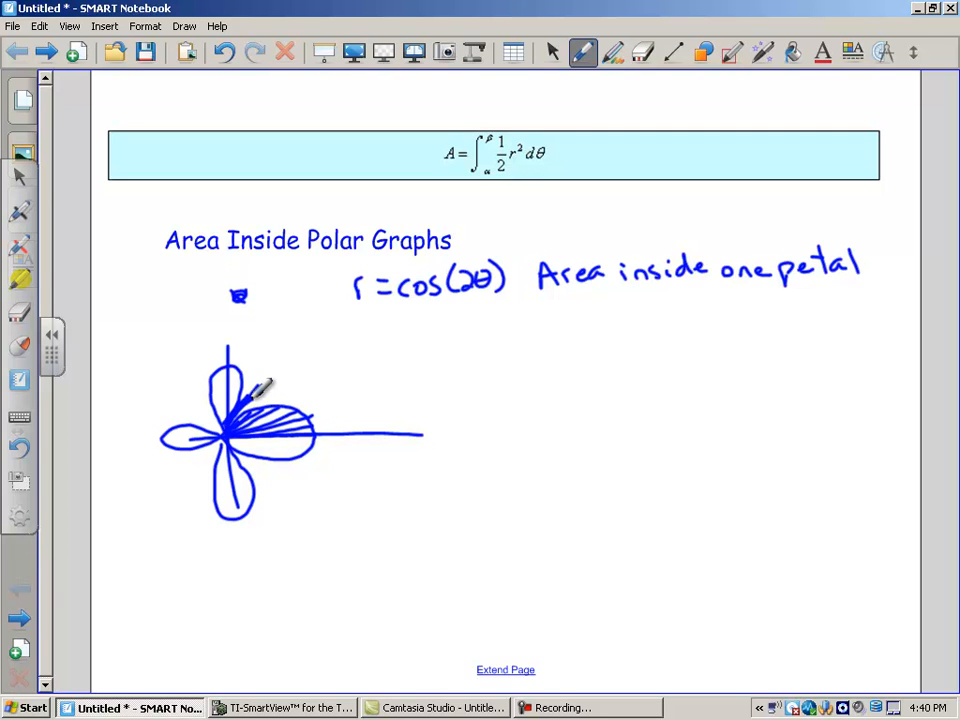
mouse_move(425, 340)
left_mouse_down()
mouse_move(420, 360)
mouse_move(478, 365)
left_mouse_up()
mouse_move(488, 335)
left_mouse_down()
mouse_move(500, 355)
mouse_move(525, 358)
mouse_move(565, 330)
left_mouse_up()
left_click_drag(548, 342, 582, 345)
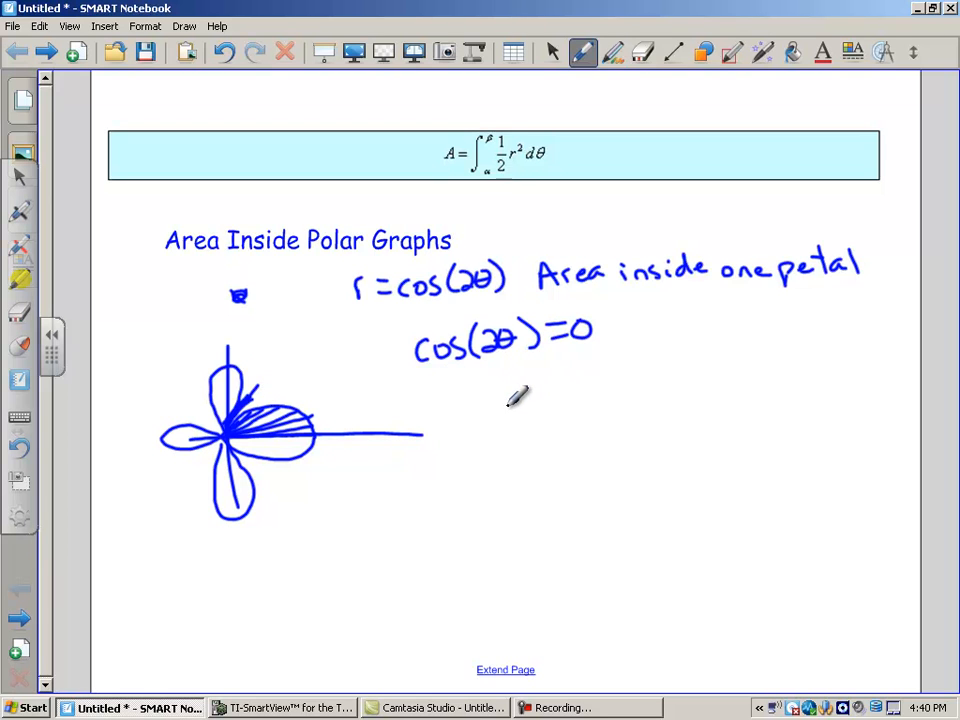
- Handwrite 2θ = π/2 beneath cos(2θ) = 0
left_click(580, 380)
mouse_move(580, 380)
left_mouse_down()
mouse_move(612, 382)
mouse_move(588, 400)
mouse_move(606, 400)
left_mouse_up()
mouse_move(572, 412)
left_mouse_down()
mouse_move(625, 405)
mouse_move(610, 432)
left_mouse_up()
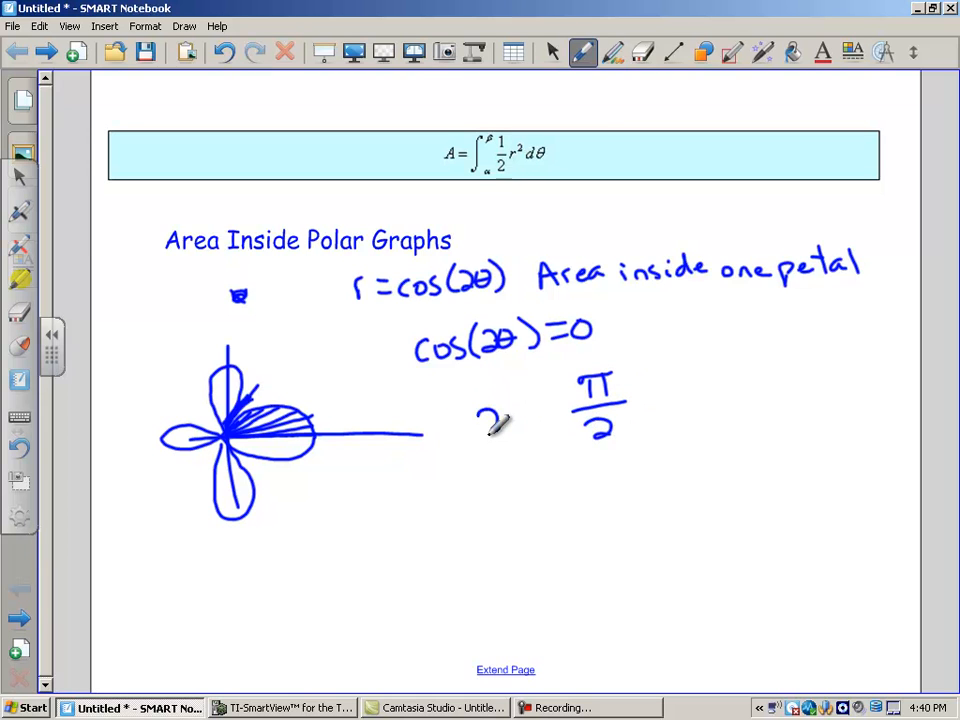
mouse_move(478, 408)
left_mouse_down()
mouse_move(500, 432)
mouse_move(525, 418)
left_mouse_up()
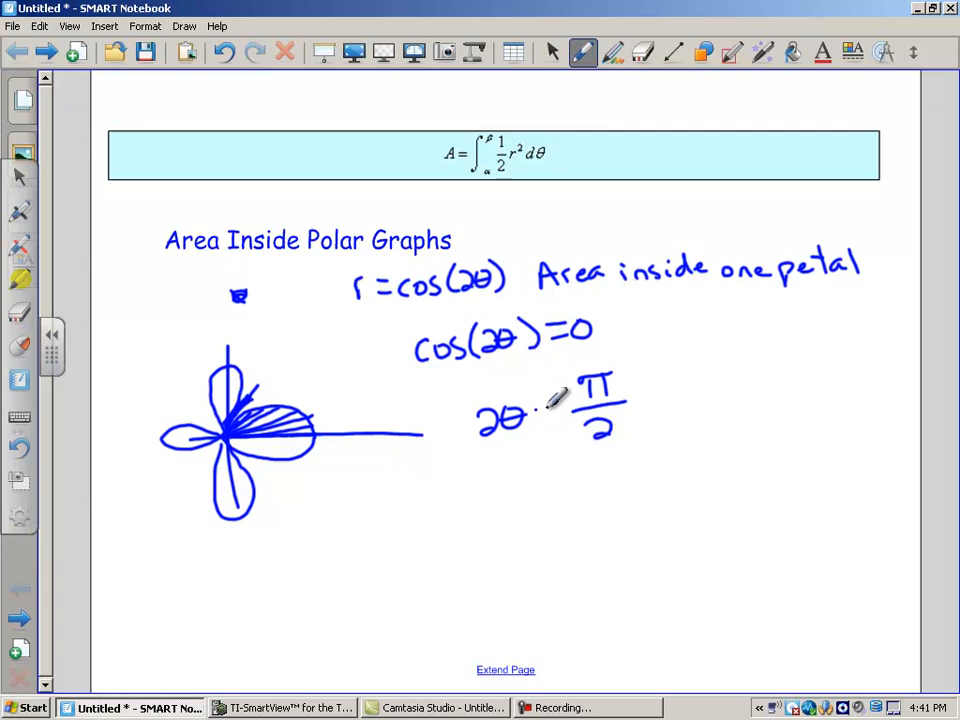
mouse_move(540, 412)
left_mouse_down()
mouse_move(558, 410)
mouse_move(558, 423)
left_mouse_up()
- Handwrite θ = π/4 and start an integral sign below the sketch
mouse_move(515, 490)
left_mouse_down()
mouse_move(522, 510)
mouse_move(625, 472)
mouse_move(602, 498)
left_mouse_up()
mouse_move(615, 478)
left_mouse_down()
mouse_move(618, 496)
mouse_move(635, 497)
mouse_move(628, 540)
left_mouse_up()
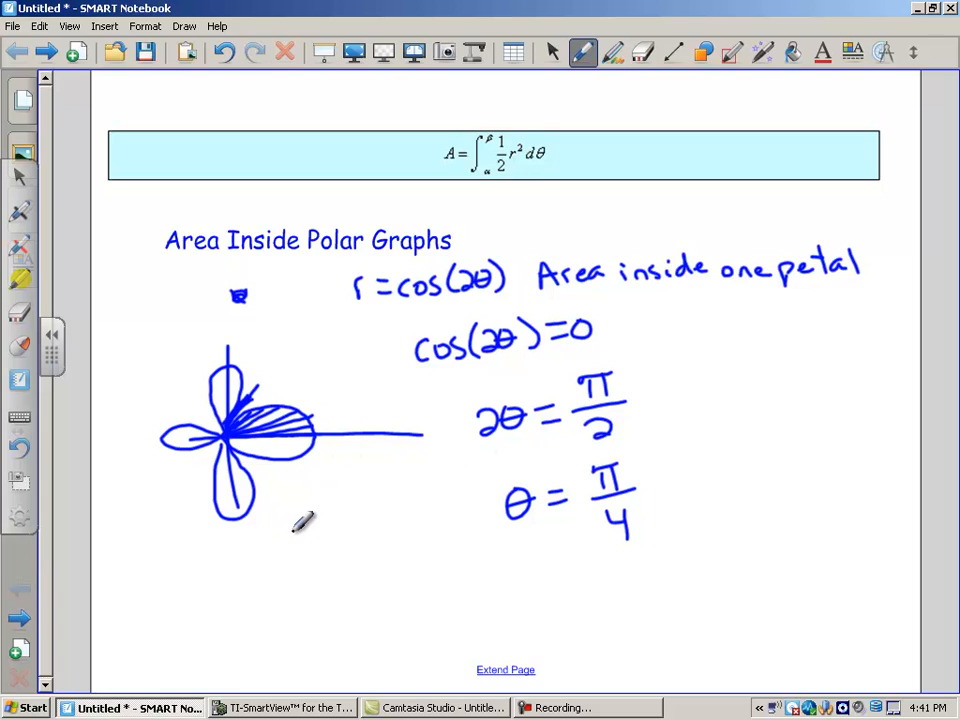
left_click_drag(300, 520, 294, 635)
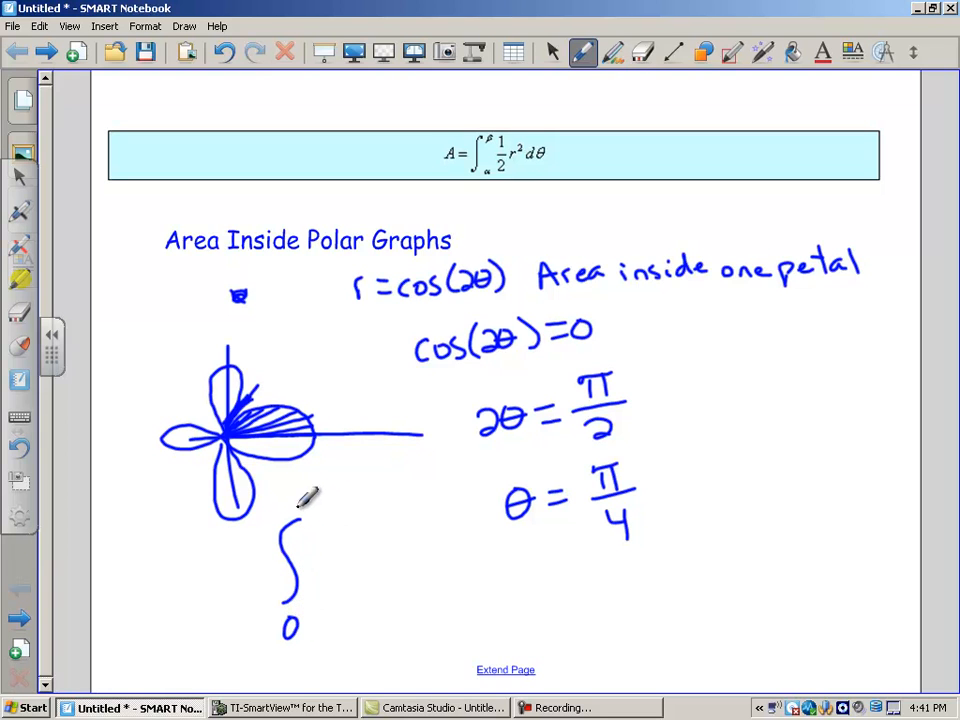
- Complete ∫₀^{π/4} ½[cos(2θ)]² dθ below the sketch
left_click_drag(305, 505, 348, 525)
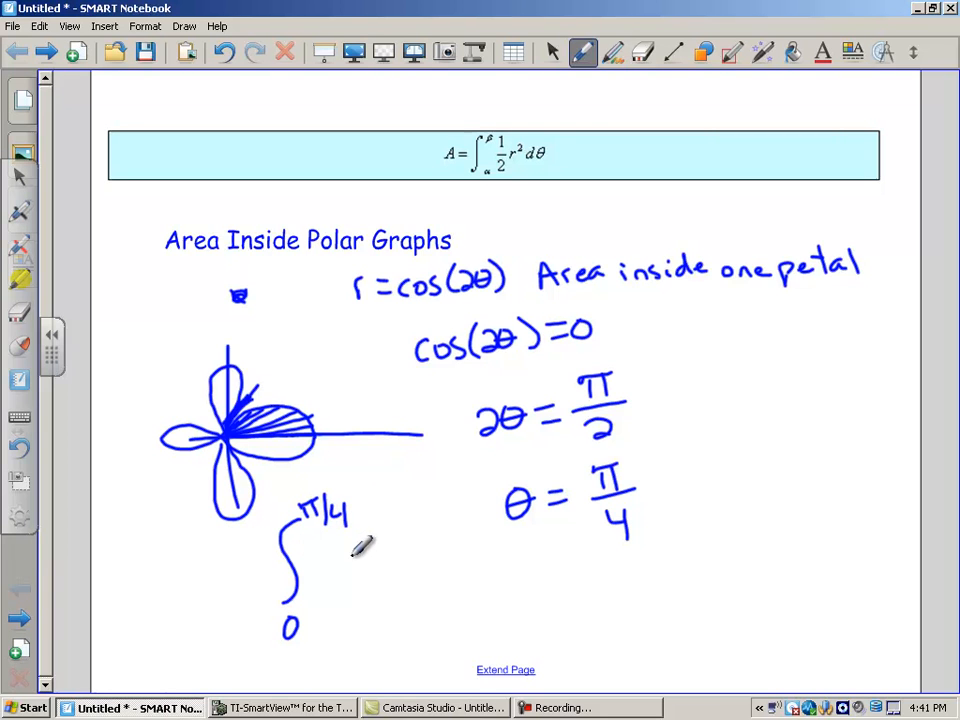
mouse_move(352, 540)
left_mouse_down()
mouse_move(354, 558)
mouse_move(370, 565)
mouse_move(362, 595)
mouse_move(392, 580)
left_mouse_up()
mouse_move(405, 562)
left_mouse_down()
mouse_move(408, 578)
mouse_move(448, 565)
mouse_move(455, 572)
mouse_move(448, 562)
mouse_move(468, 580)
left_mouse_up()
left_click_drag(392, 540, 410, 600)
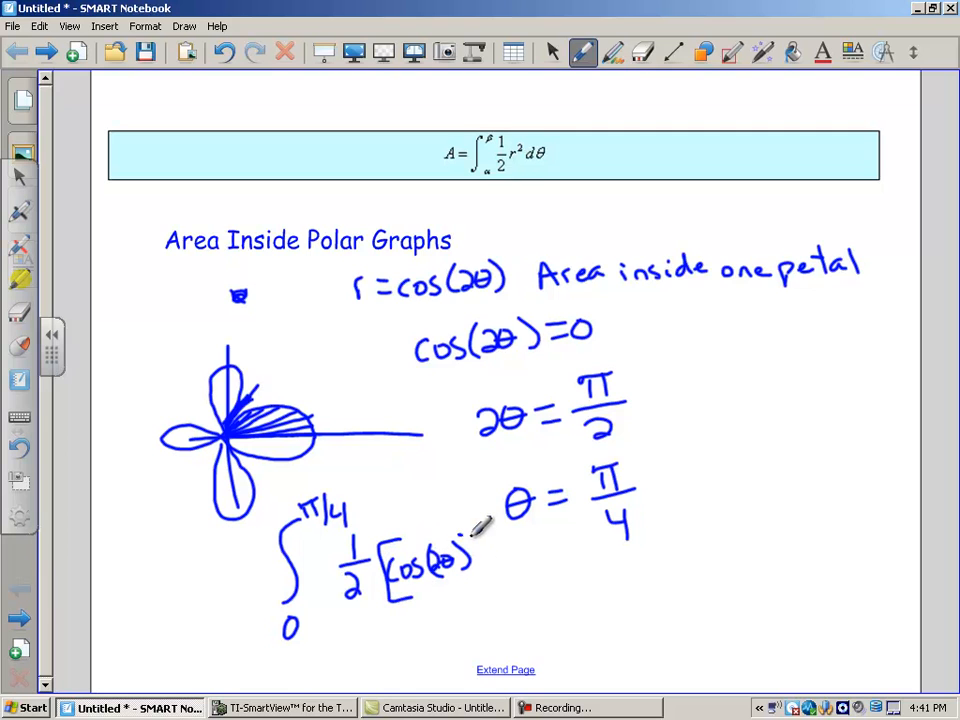
mouse_move(468, 535)
left_mouse_down()
mouse_move(475, 590)
mouse_move(492, 530)
mouse_move(505, 575)
mouse_move(535, 570)
left_mouse_up()
left_click_drag(518, 560, 540, 558)
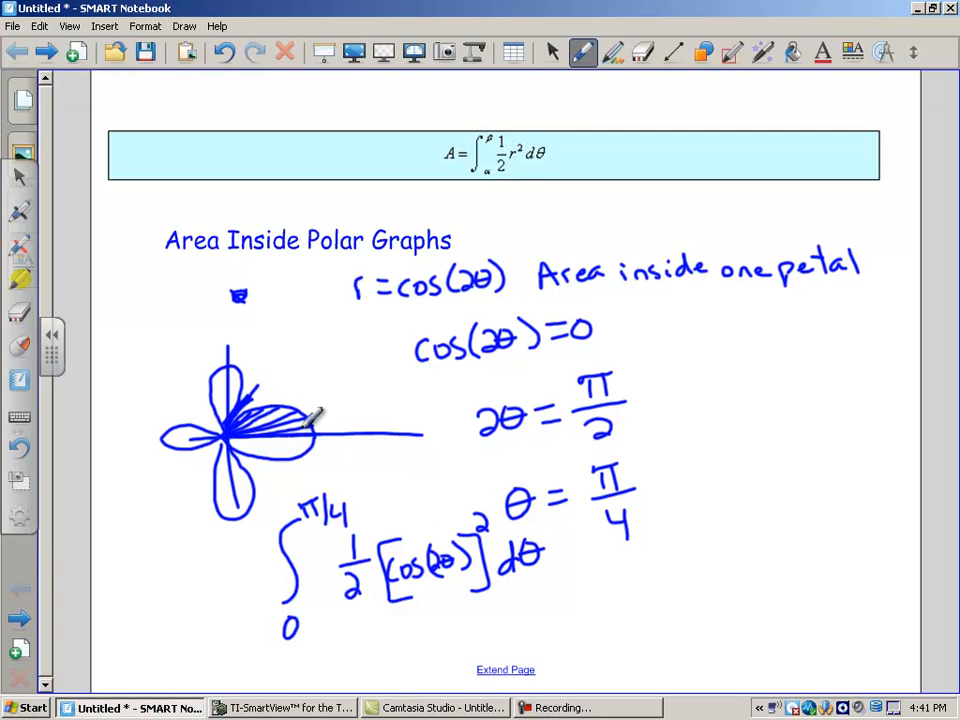
- Double the integral with a leading 2, then cancel the 2 against the ½
left_click_drag(250, 545, 295, 578)
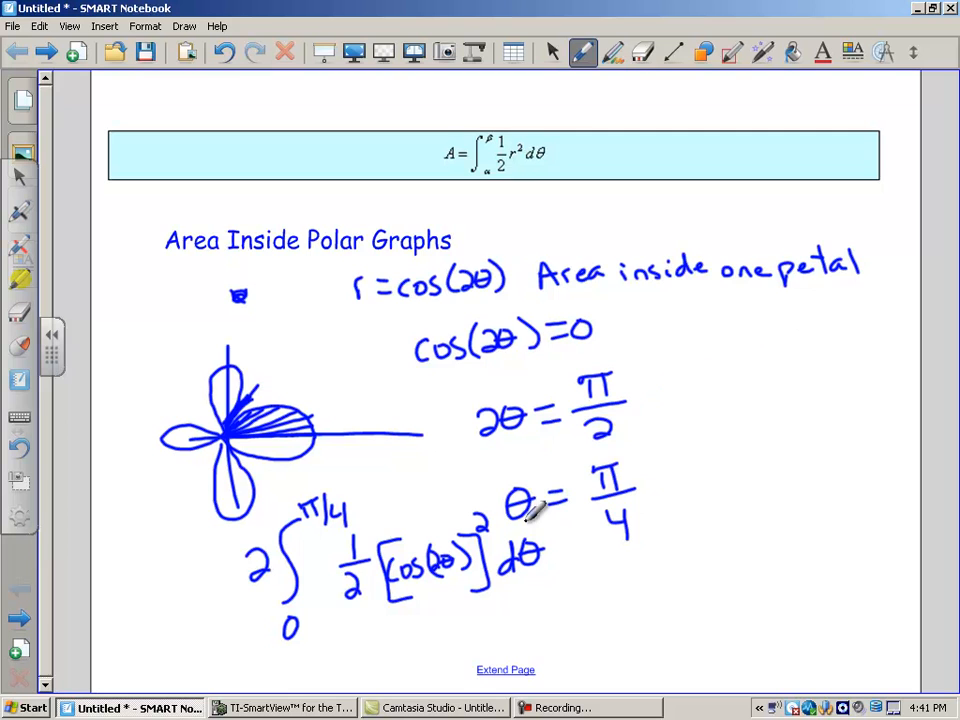
left_click_drag(232, 562, 274, 552)
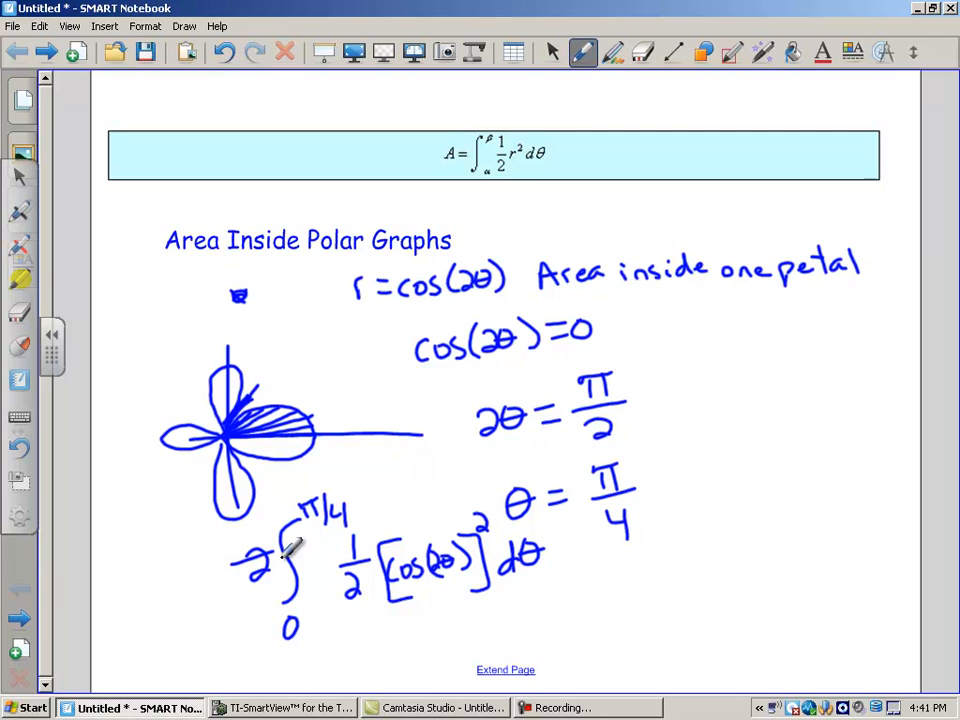
left_click_drag(362, 540, 338, 580)
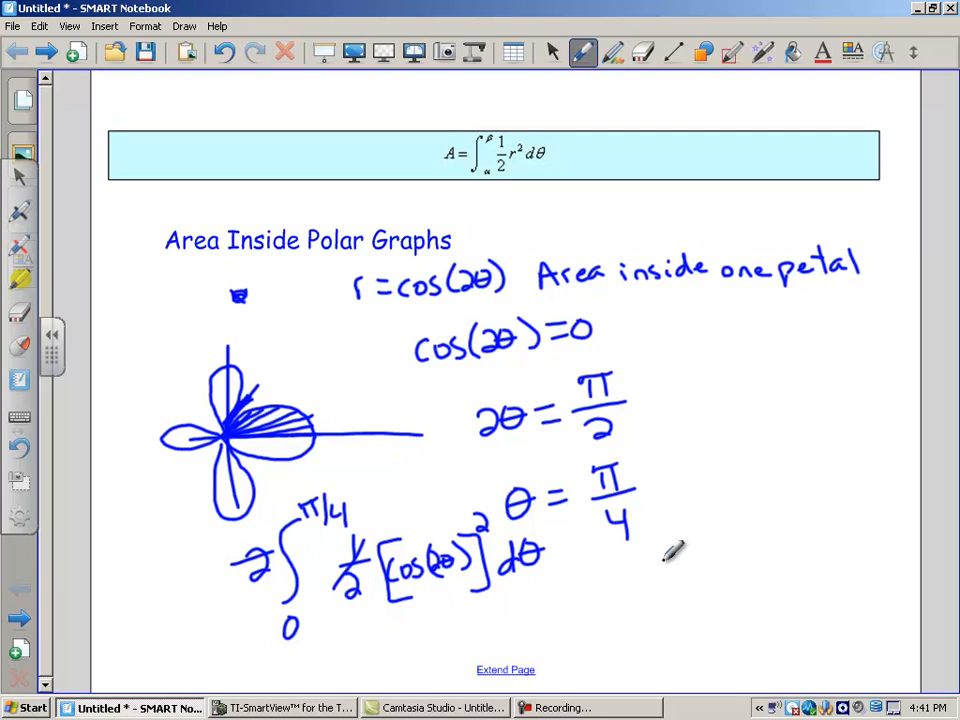
- Handwrite ∫₀^{π/4} [cos(2θ)]² dθ to the right of the first integral
left_click_drag(688, 530, 692, 612)
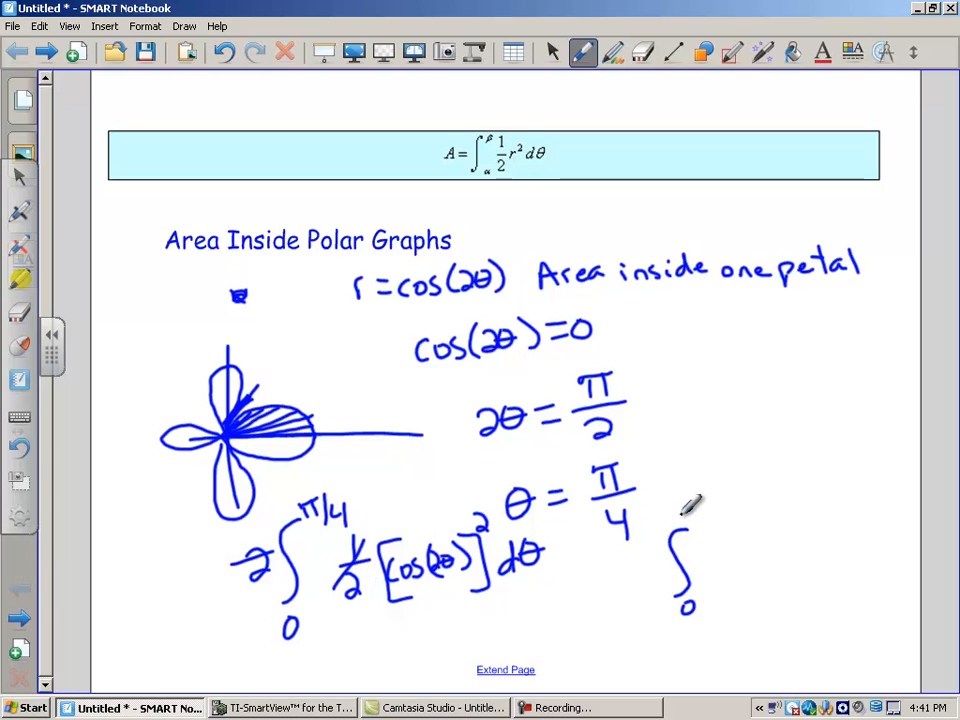
mouse_move(690, 510)
left_mouse_down()
mouse_move(712, 525)
mouse_move(722, 580)
left_mouse_up()
mouse_move(738, 565)
left_mouse_down()
mouse_move(755, 580)
mouse_move(825, 575)
left_mouse_up()
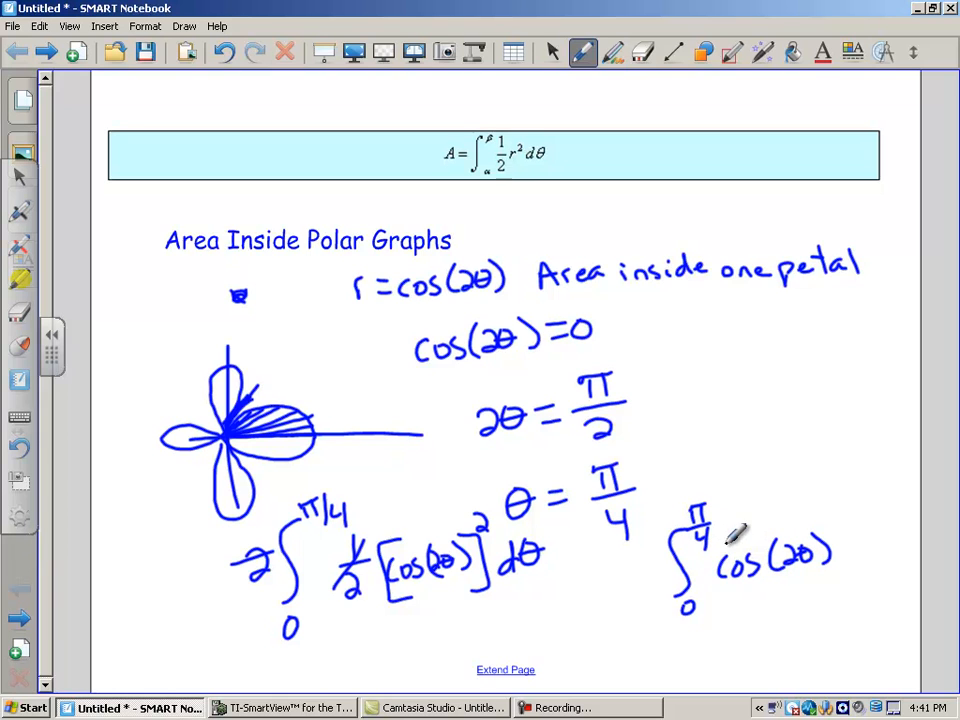
left_click_drag(722, 540, 725, 595)
mouse_move(838, 525)
left_mouse_down()
mouse_move(850, 520)
mouse_move(842, 580)
left_mouse_up()
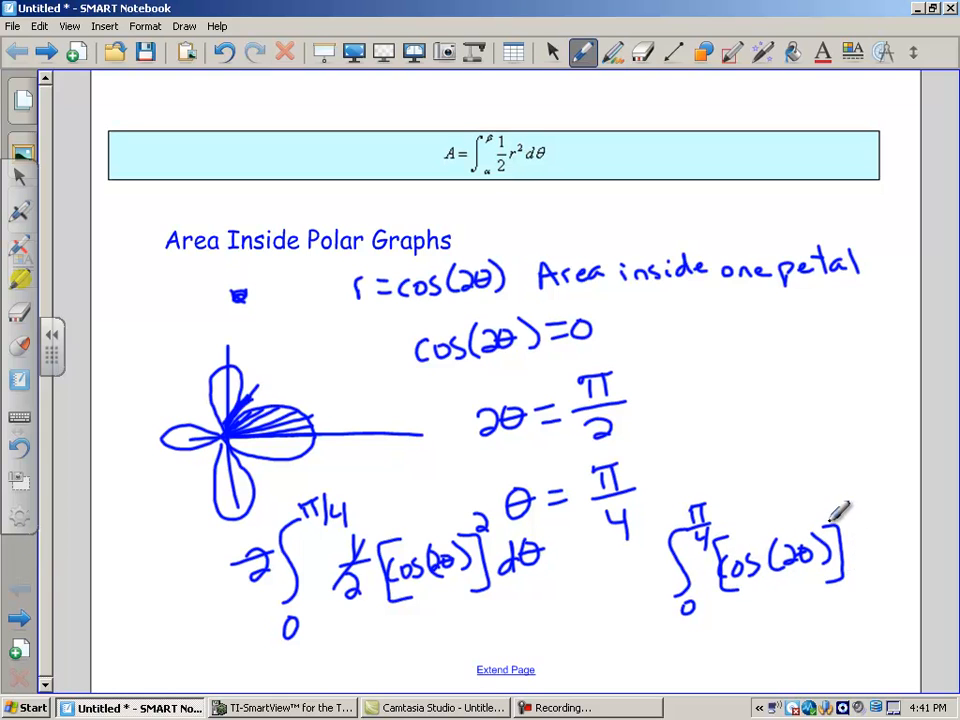
mouse_move(836, 500)
left_mouse_down()
mouse_move(852, 515)
mouse_move(870, 570)
mouse_move(895, 545)
left_mouse_up()
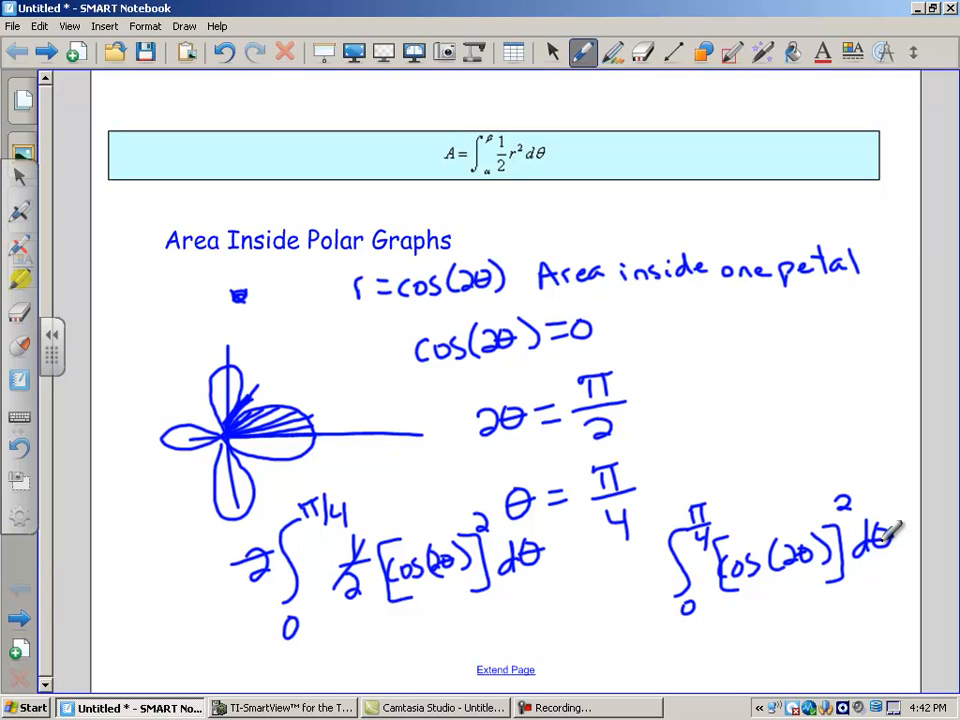
left_click_drag(528, 243, 548, 233)
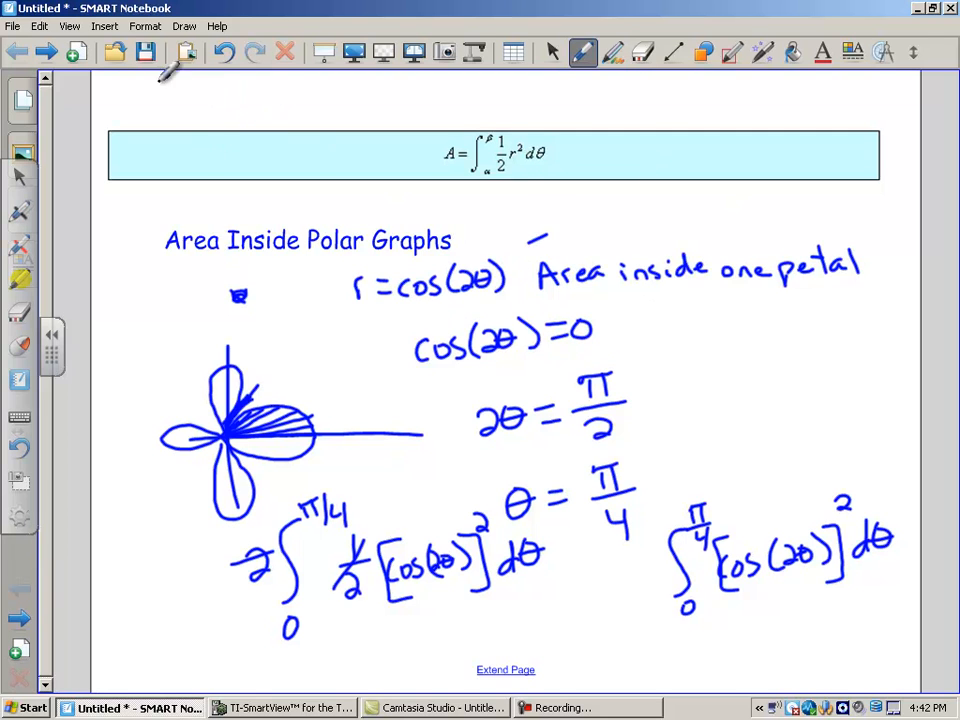
- Advance to the inner-loop area page for r = 2 + 4cosθ
left_click(47, 52)
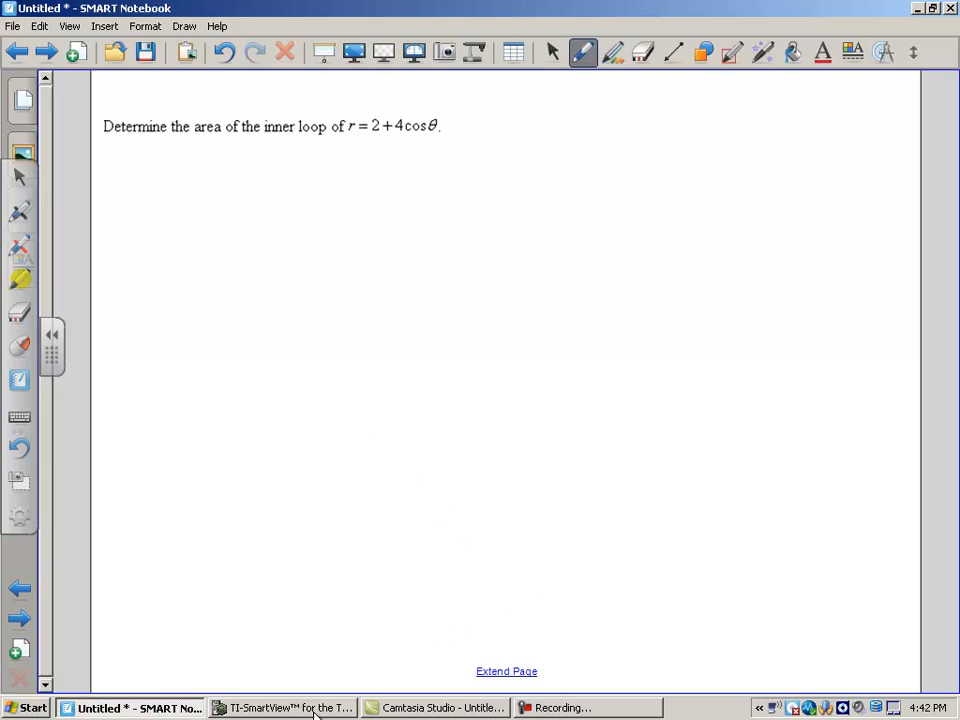
- In the polar equation list, deselect r1 and select only r2 = 2+4cos(θ) for graphing
left_click(290, 708)
left_click(56, 300)
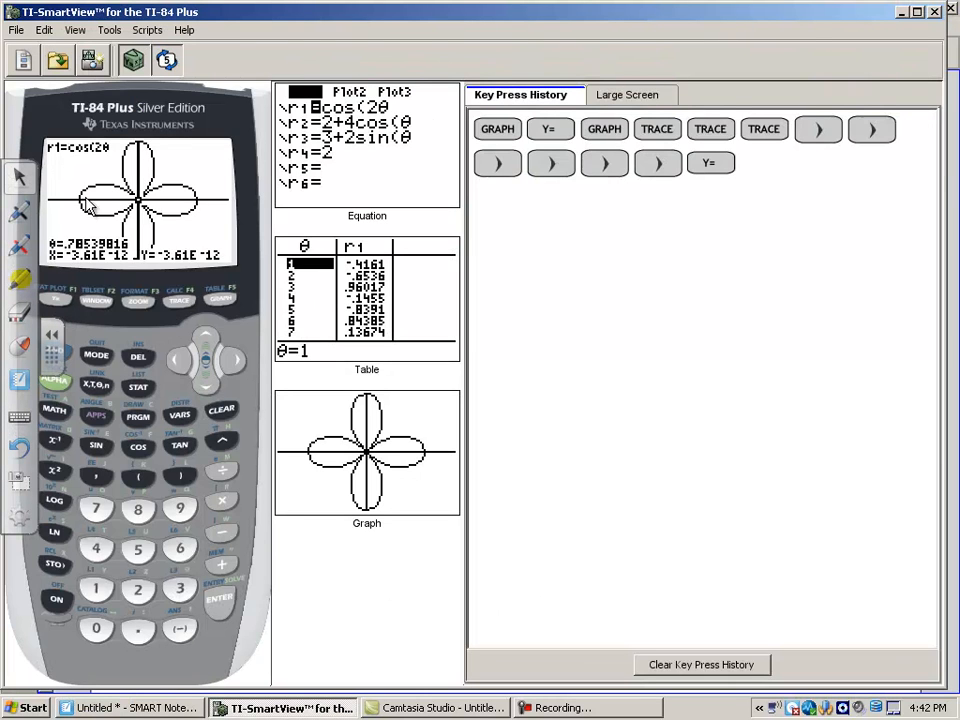
left_click(182, 362)
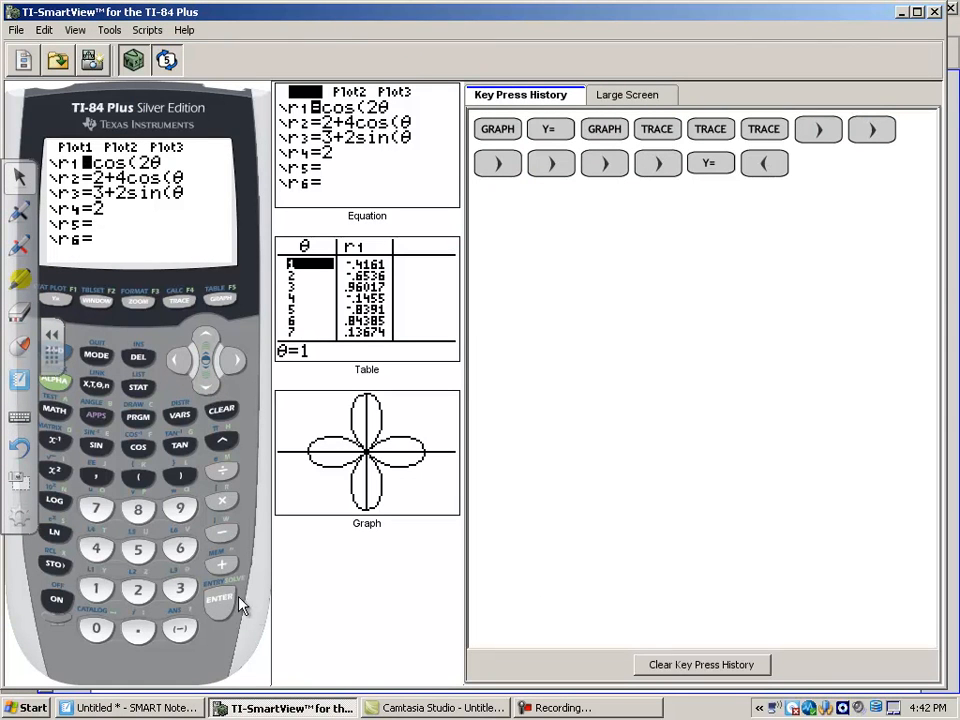
left_click(222, 600)
left_click(205, 378)
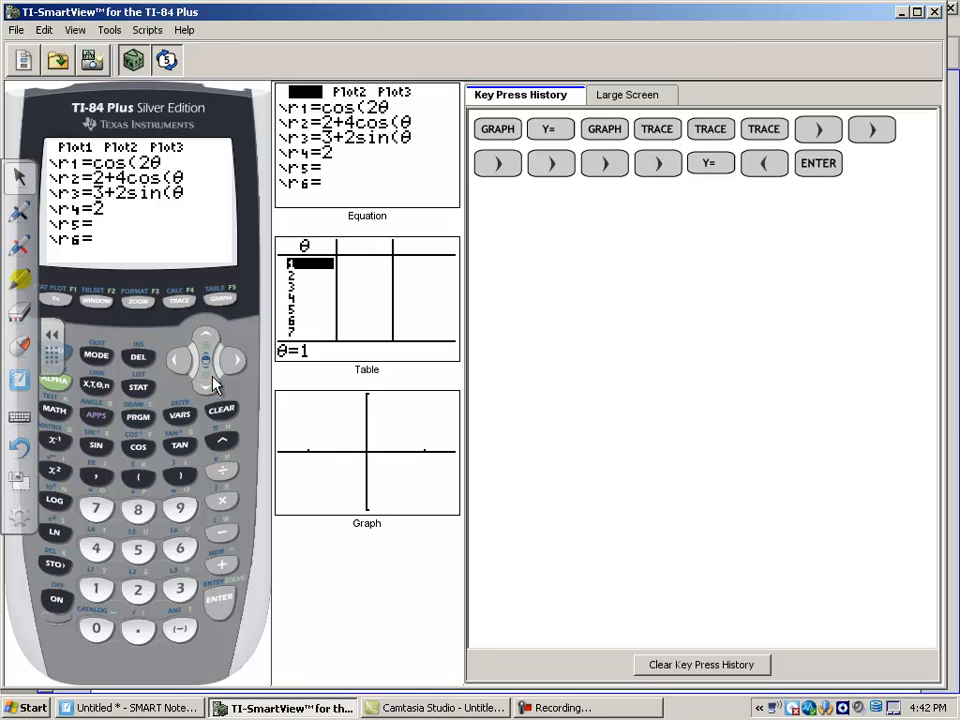
left_click(224, 600)
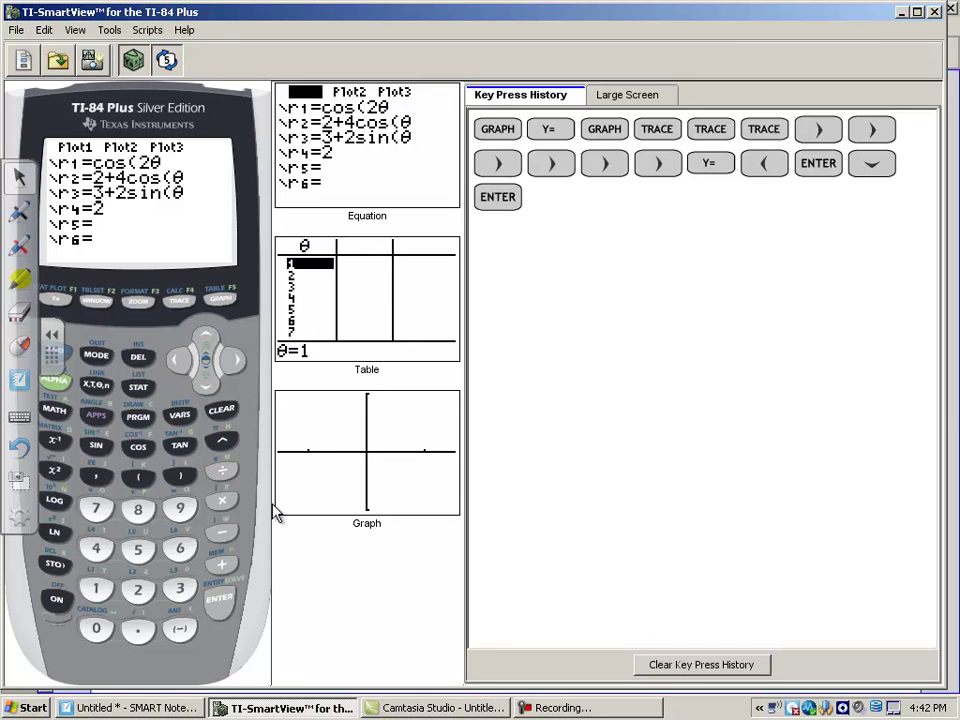
- Set the viewing window to Xmax 6, Ymin −3 and Ymax 3
left_click(97, 301)
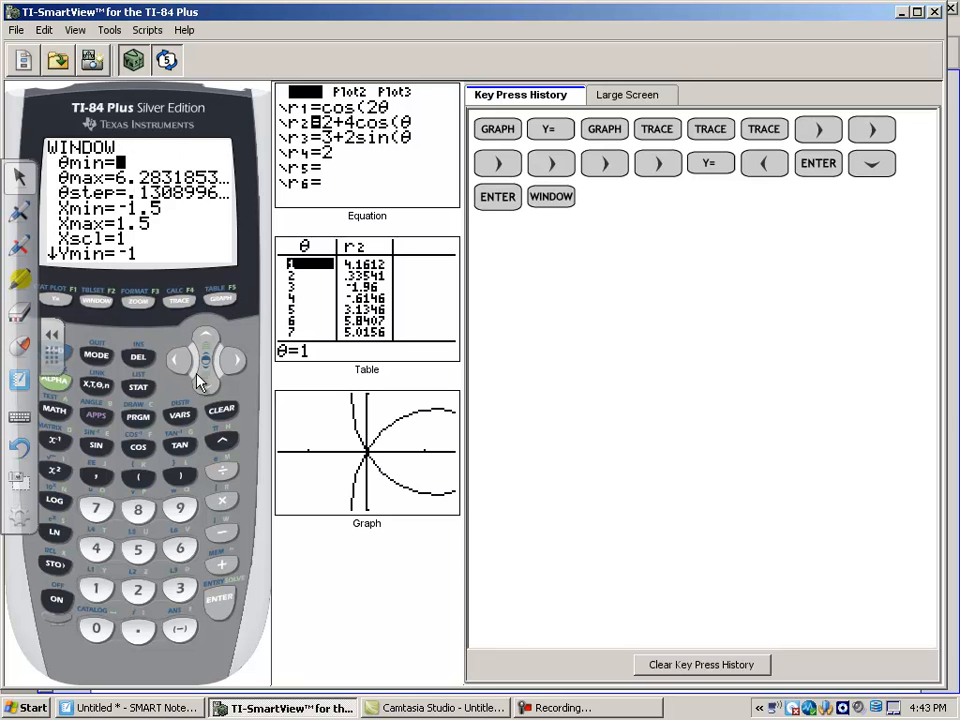
left_click(205, 385)
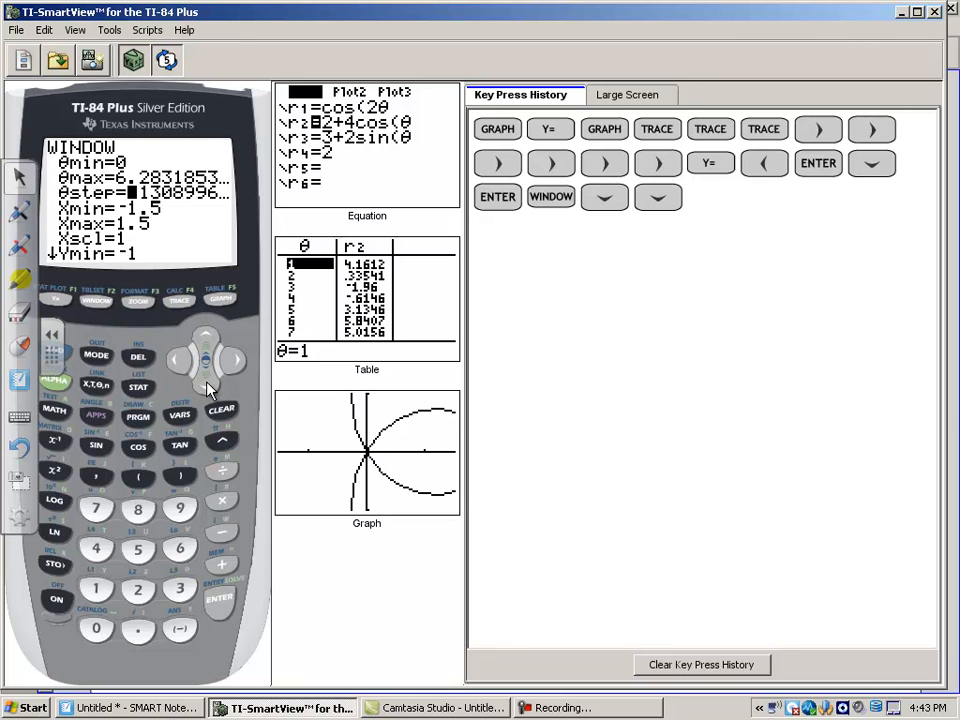
left_click(205, 388)
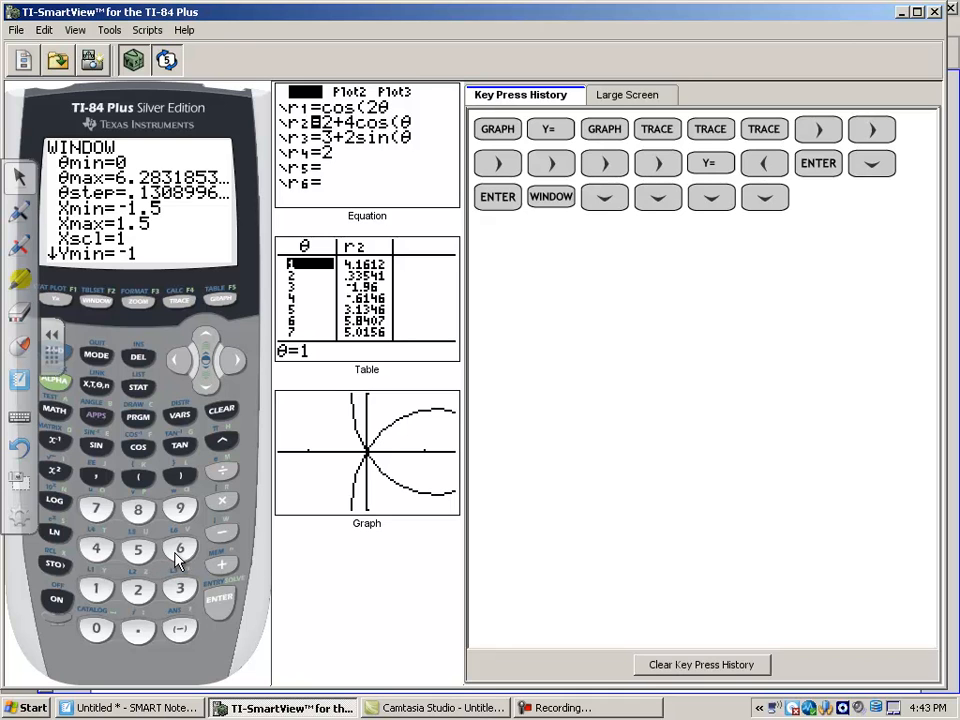
left_click(180, 550)
left_click(207, 340)
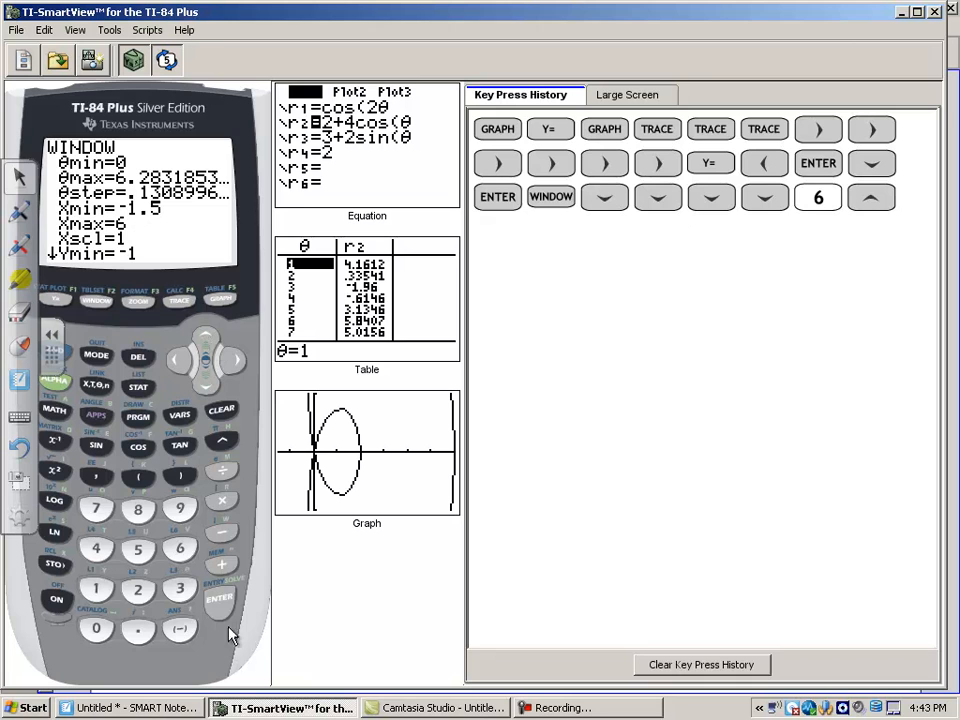
left_click(207, 383)
left_click(207, 383)
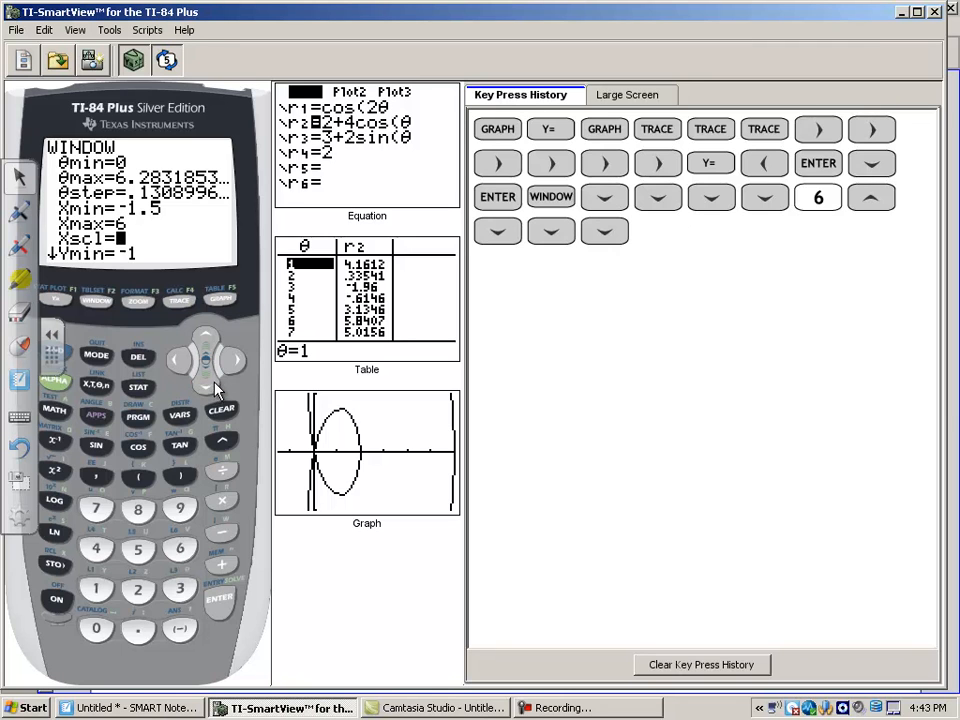
left_click(180, 628)
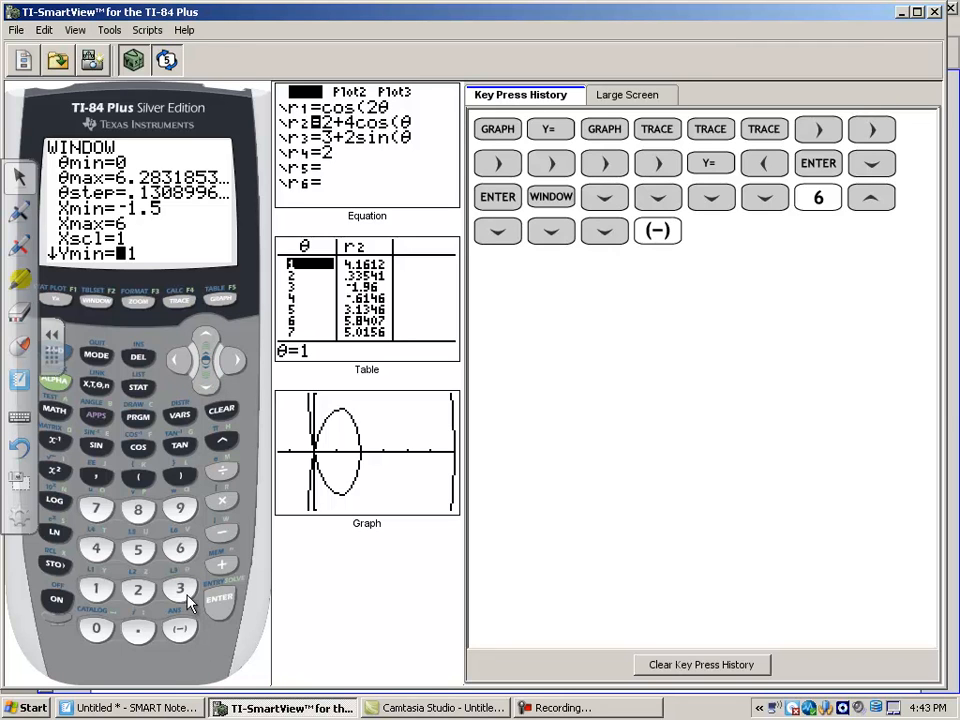
left_click(180, 589)
left_click(207, 383)
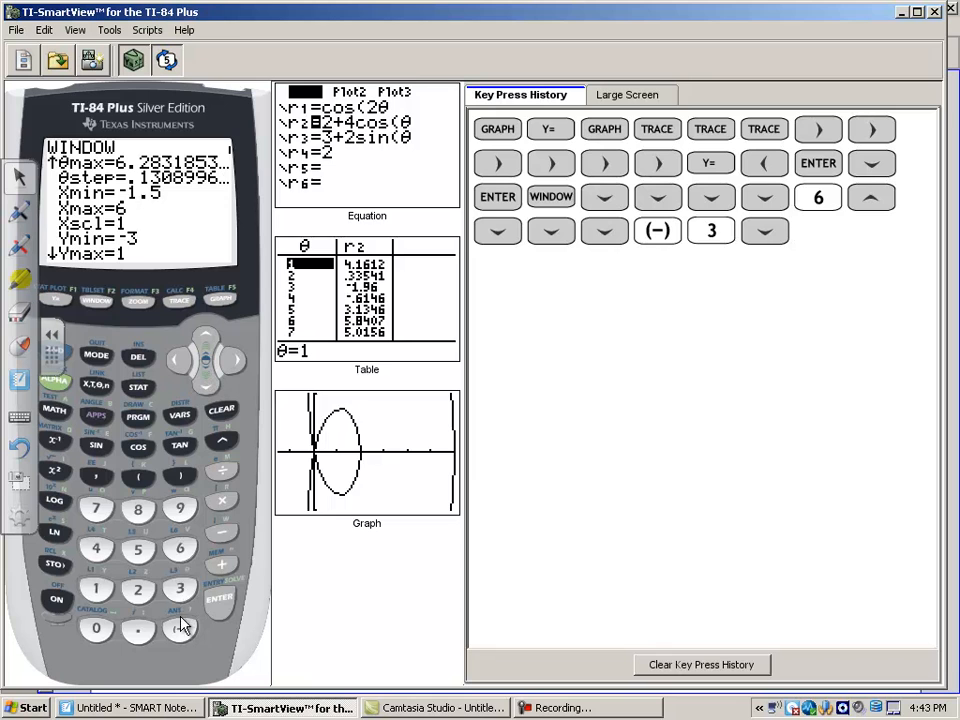
left_click(180, 592)
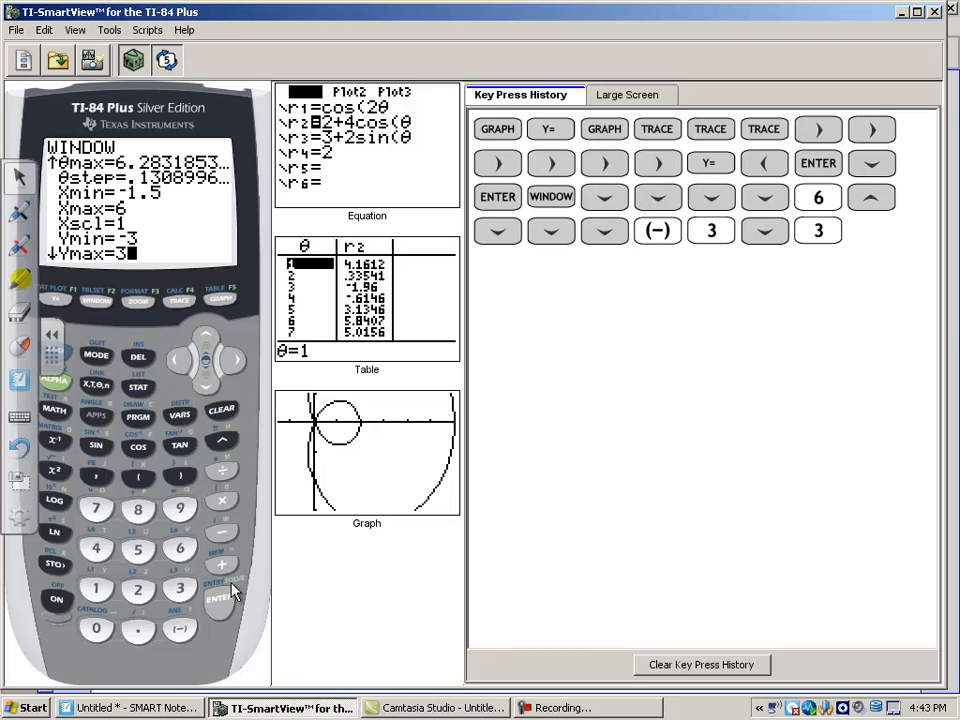
- Graph r2 and trace along it until it first reaches the pole at θ≈2.094
left_click(220, 300)
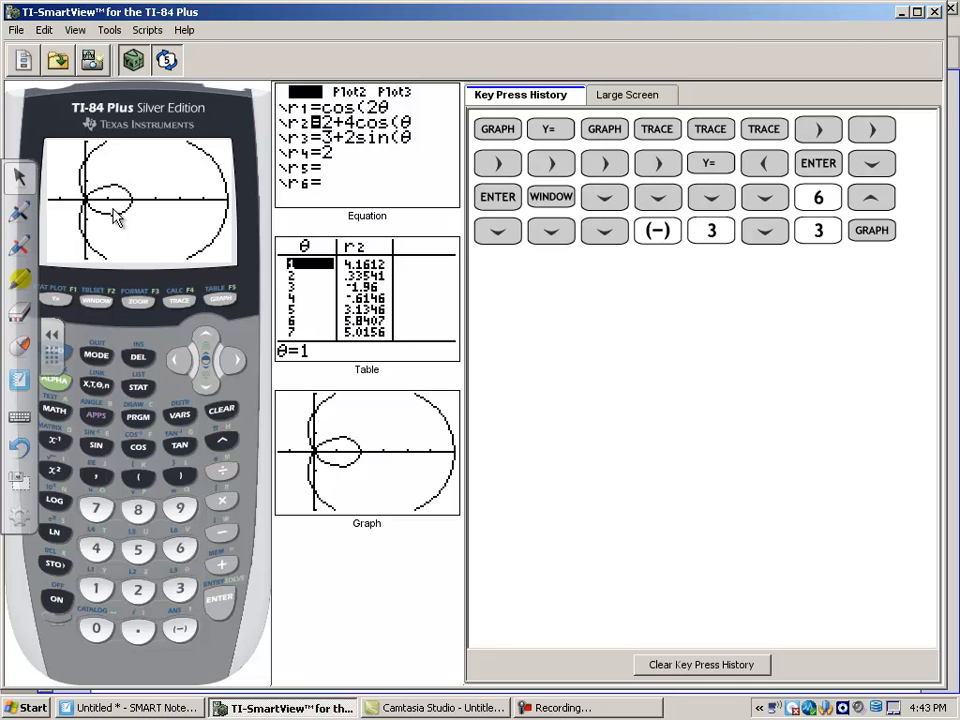
left_click(181, 300)
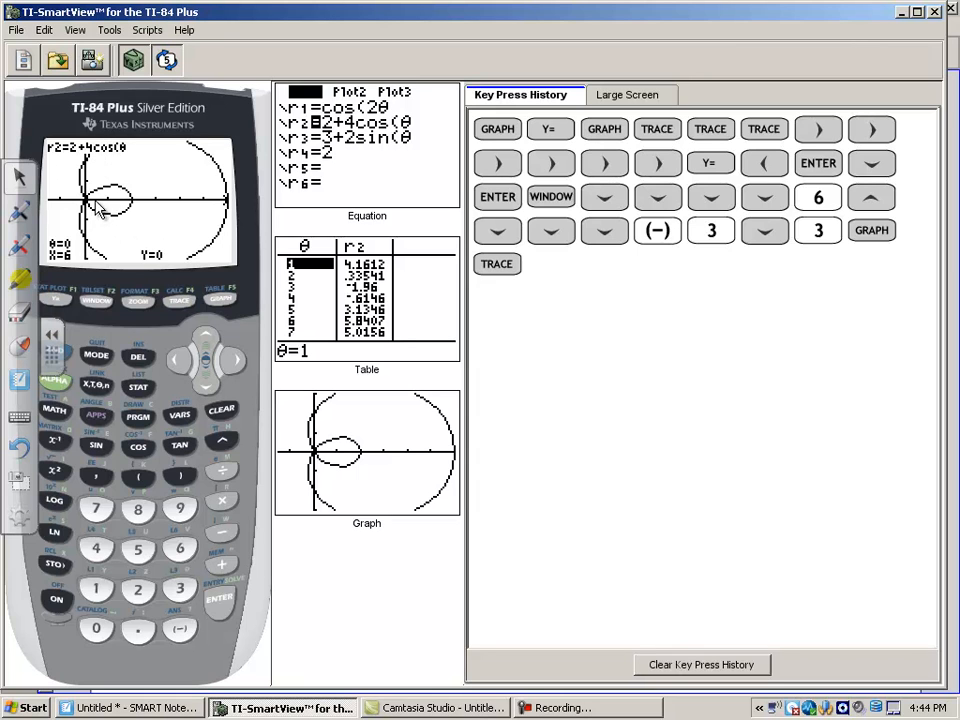
left_click(180, 305)
left_click(180, 305)
left_click(232, 360)
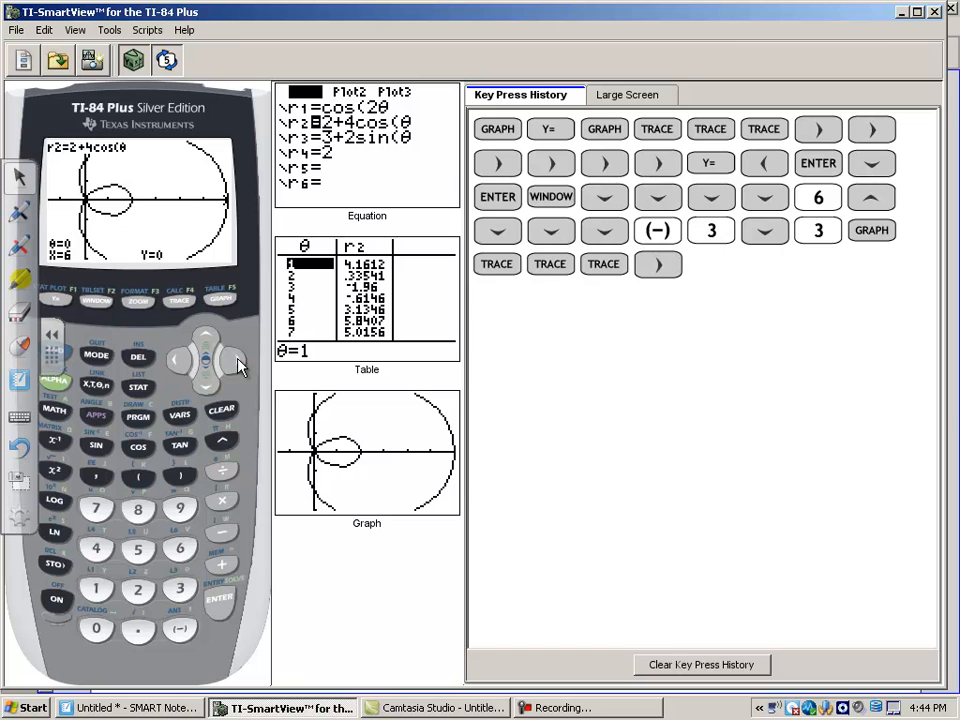
left_click(232, 360)
left_click(232, 360)
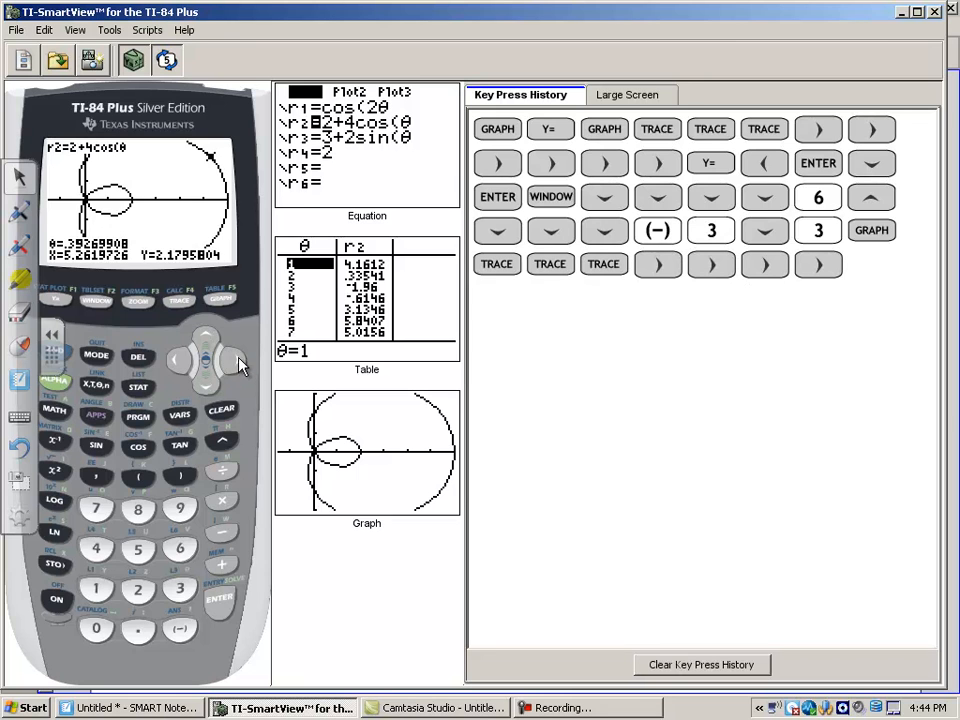
left_click(232, 360)
left_click(232, 360)
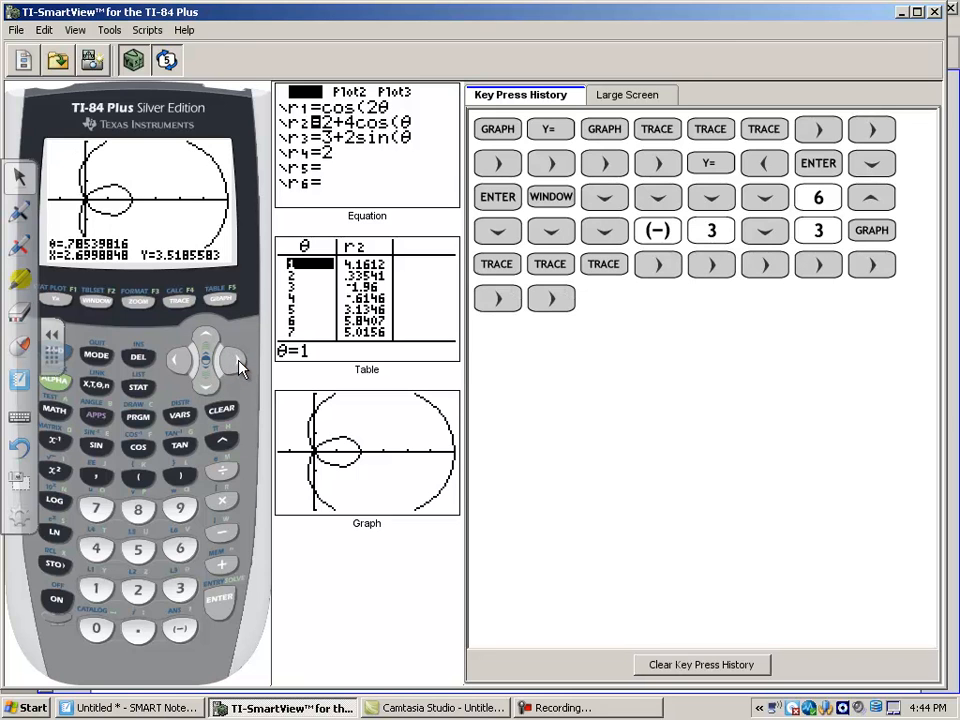
left_click(232, 360)
left_click(232, 360)
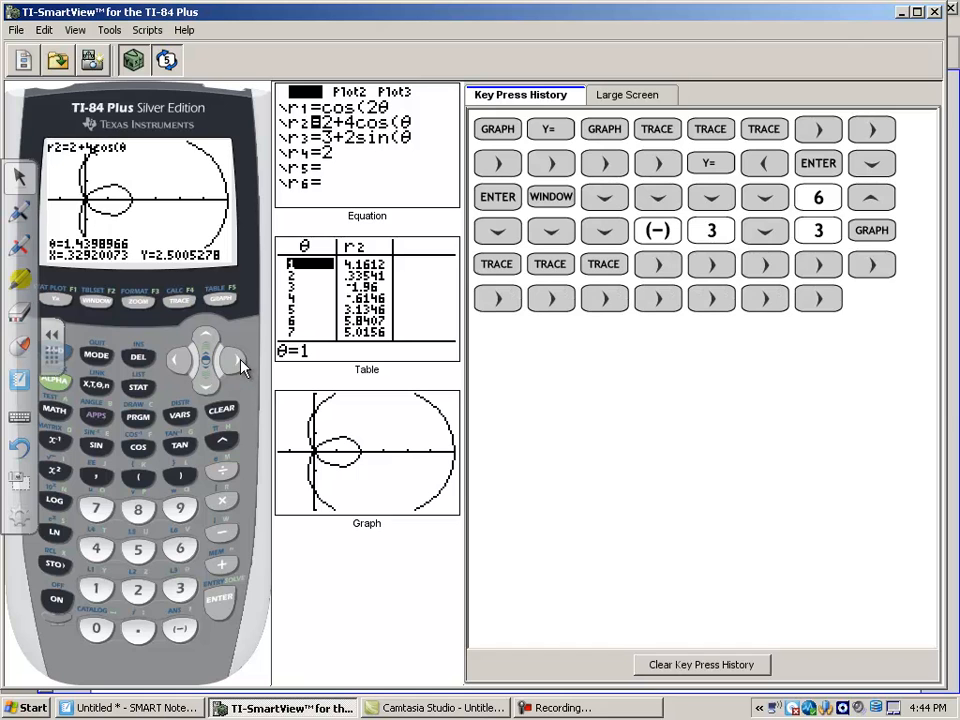
left_click(232, 360)
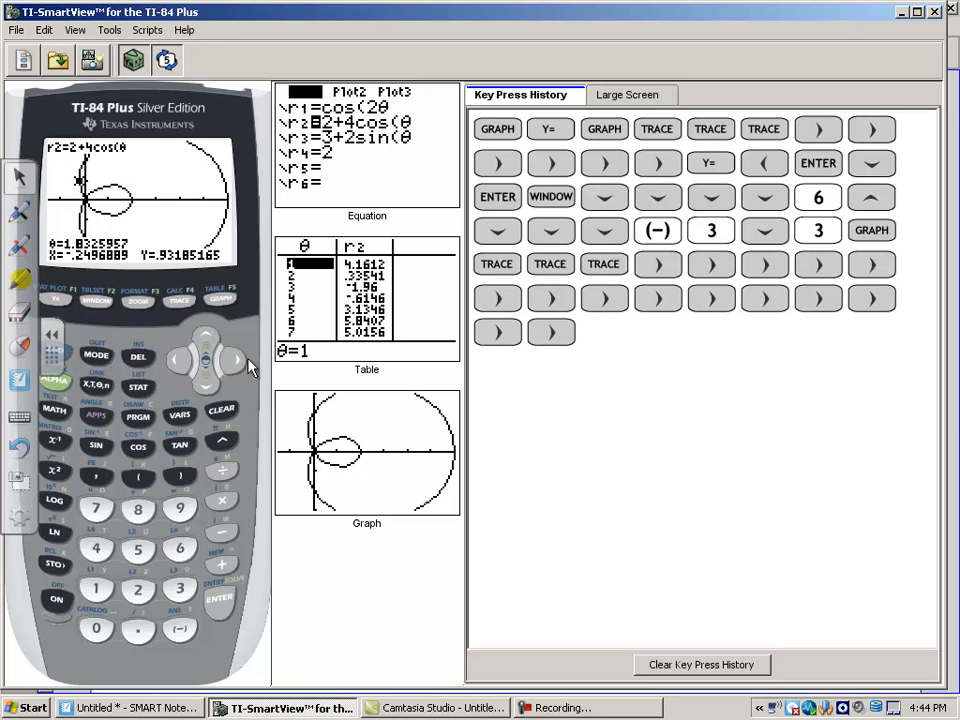
left_click(232, 360)
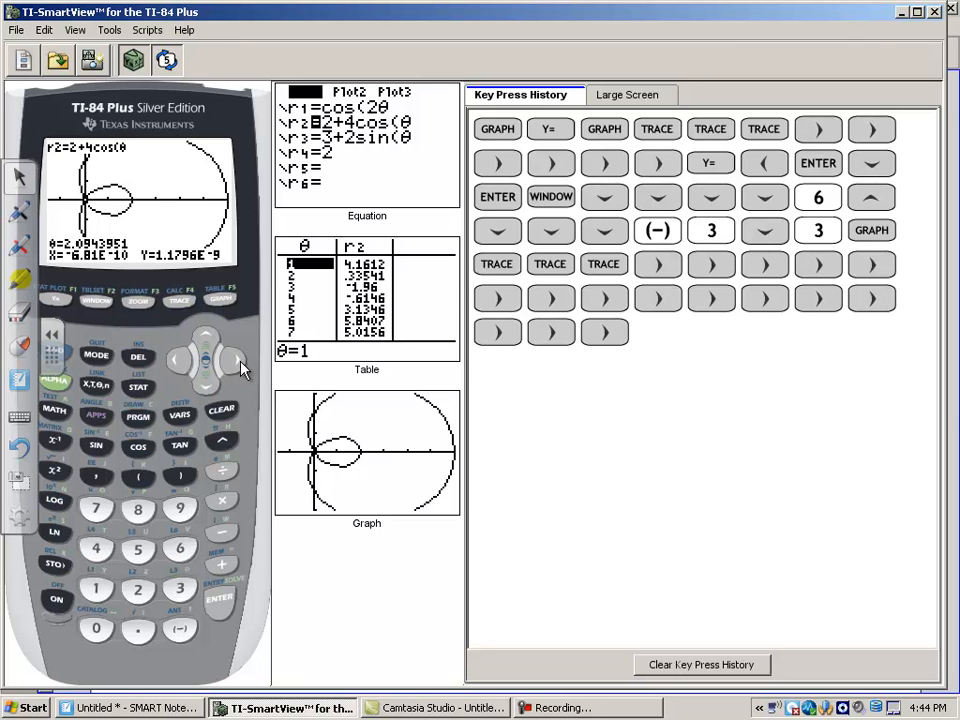
- Continue tracing through the inner loop until the curve returns to the origin at θ≈4.1888
left_click(232, 360)
left_click(232, 360)
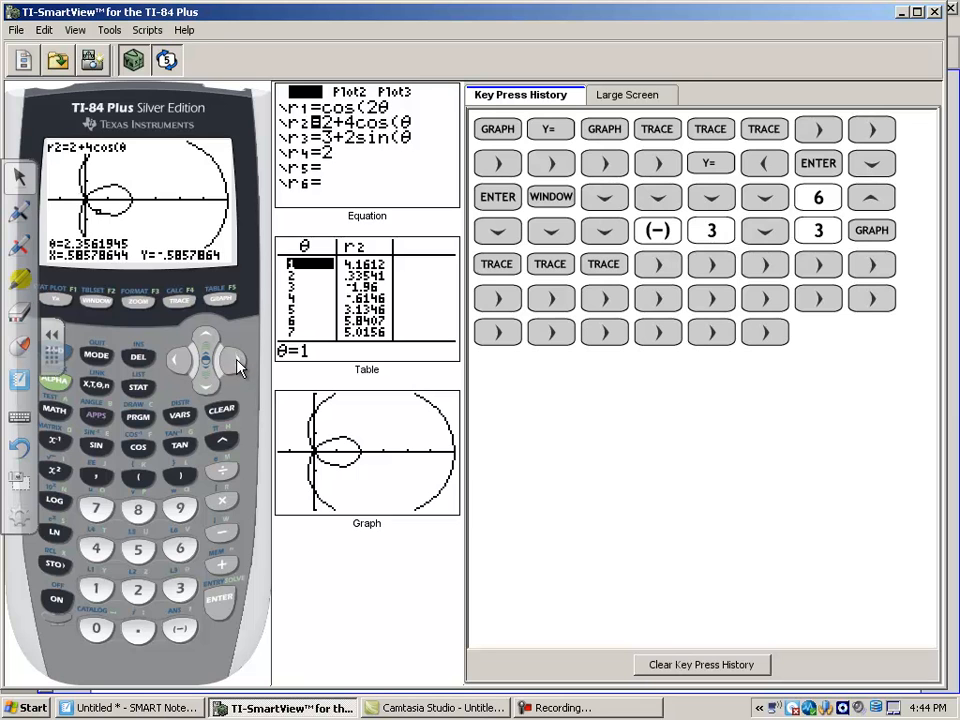
left_click(232, 360)
left_click(232, 360)
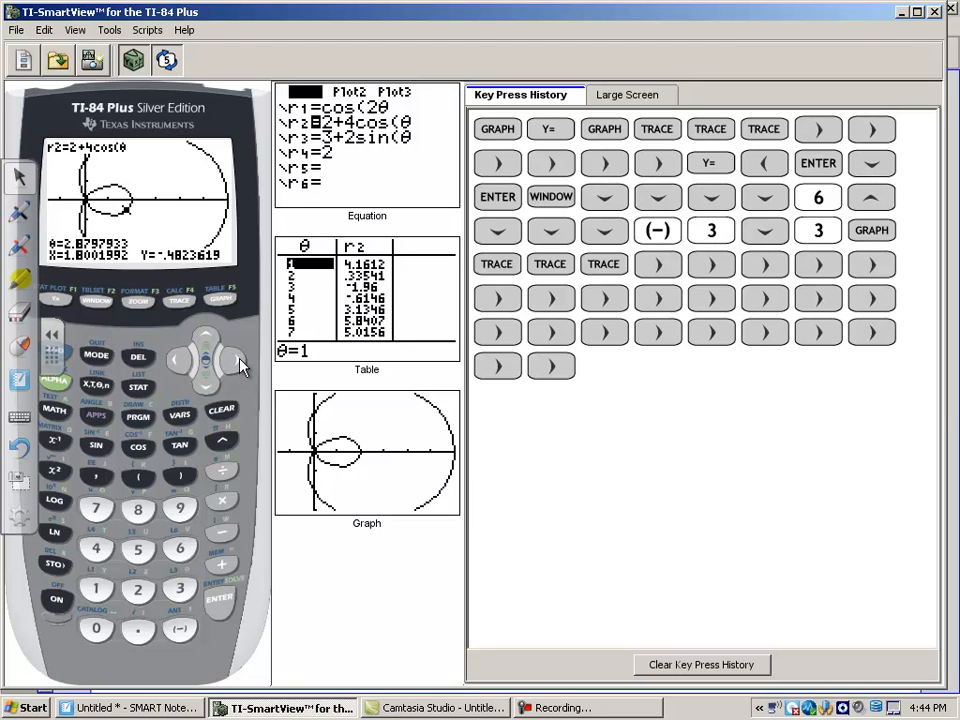
left_click(232, 360)
left_click(232, 360)
left_click(232, 360)
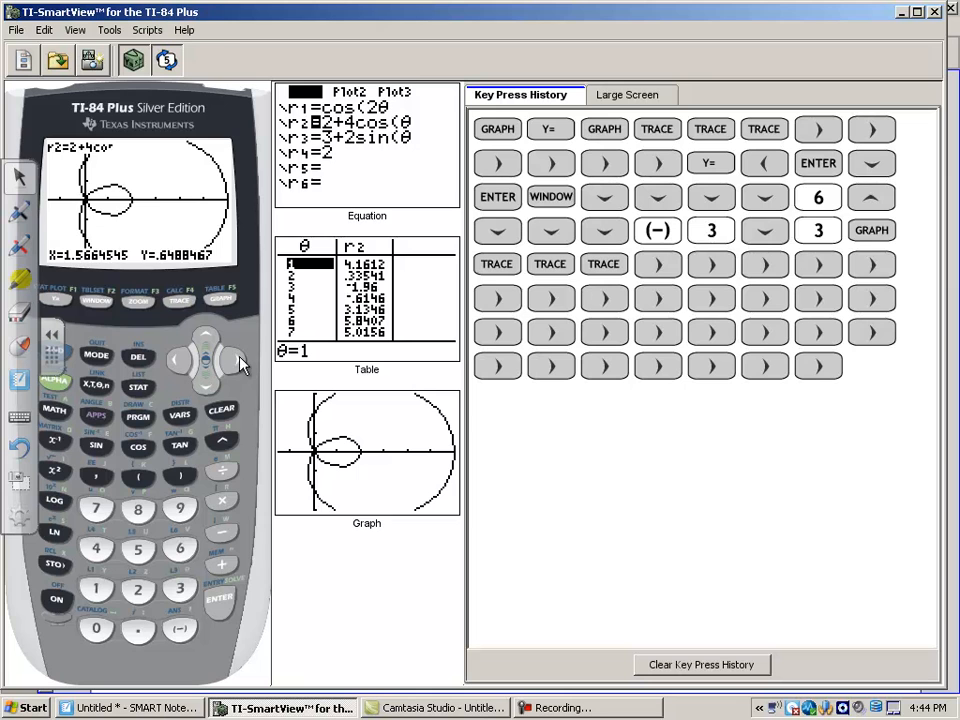
left_click(238, 362)
left_click(236, 362)
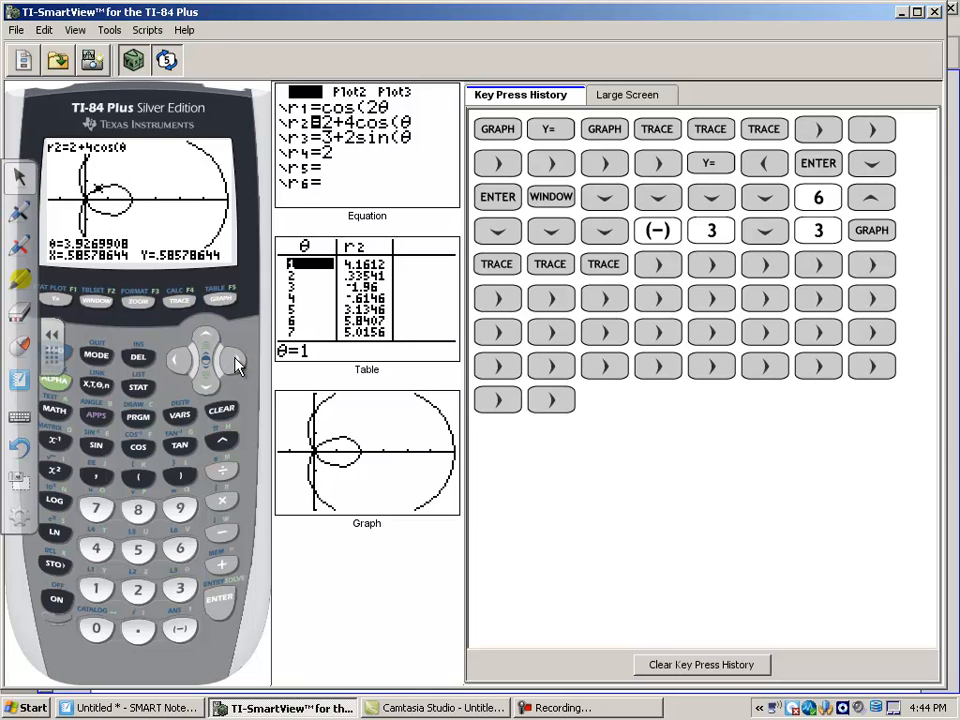
left_click(236, 362)
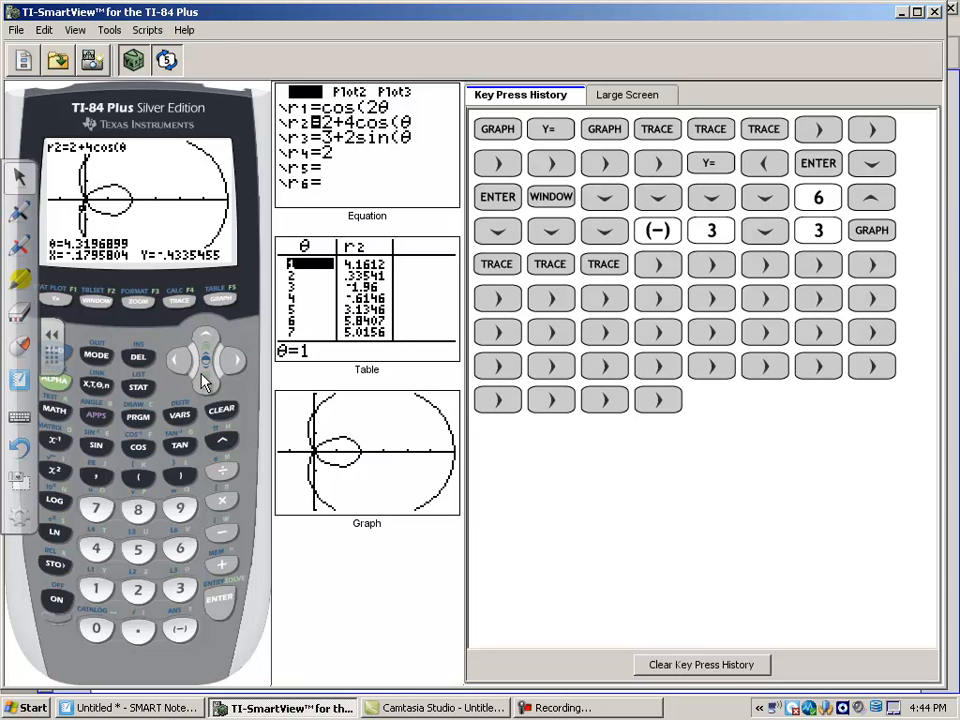
left_click(185, 360)
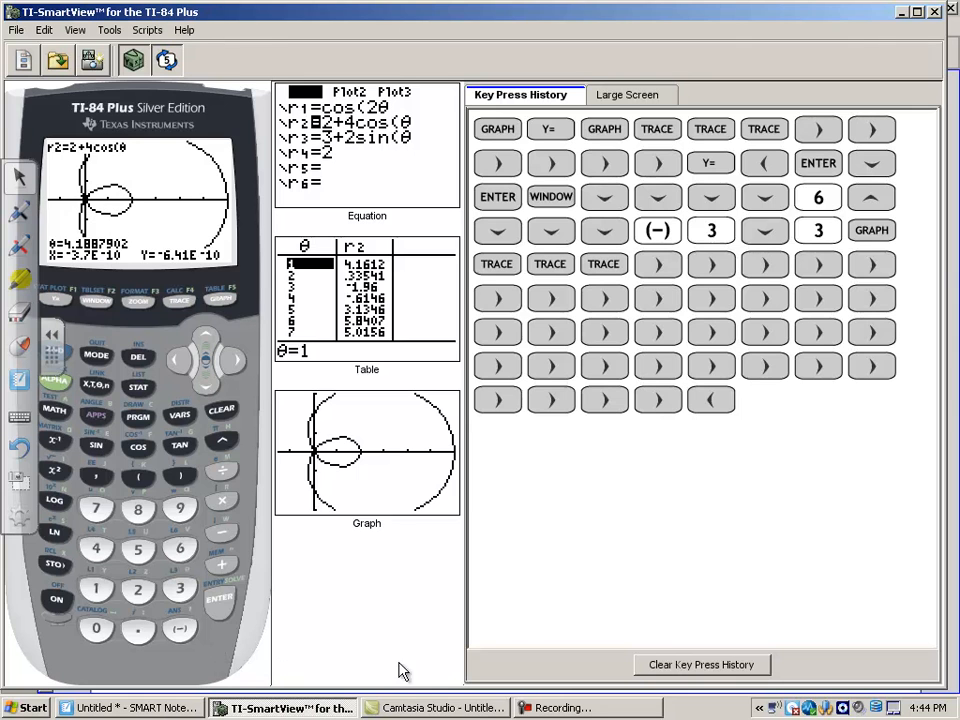
- Present the Notebook full screen with the blue pen and show the page solving 0=2+4cosθ for θ=2π/3, 4π/3
left_click(150, 708)
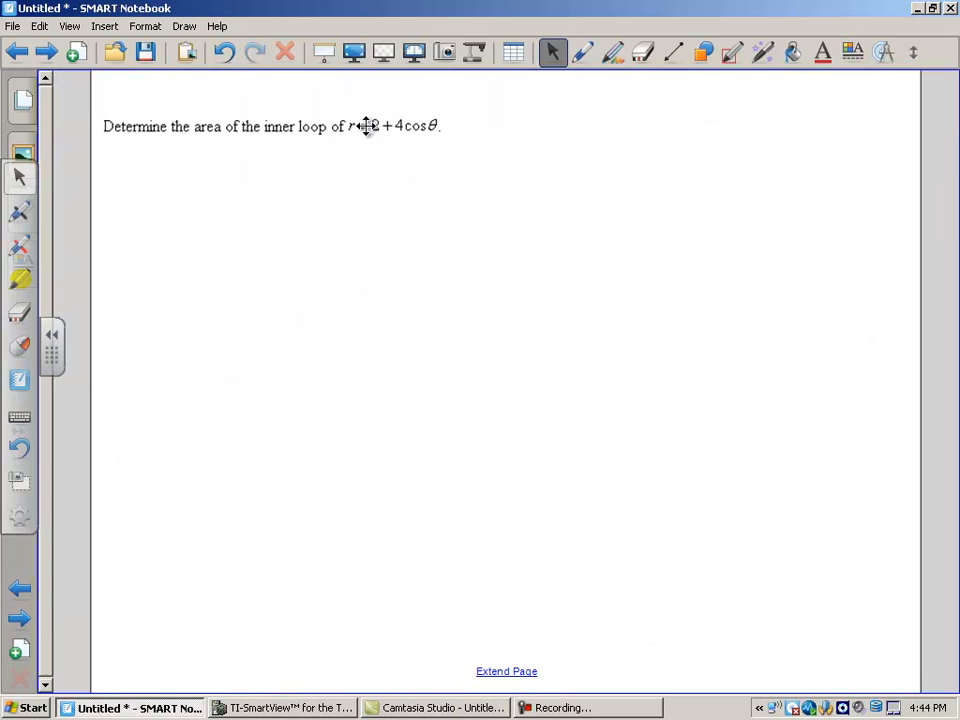
left_click(353, 50)
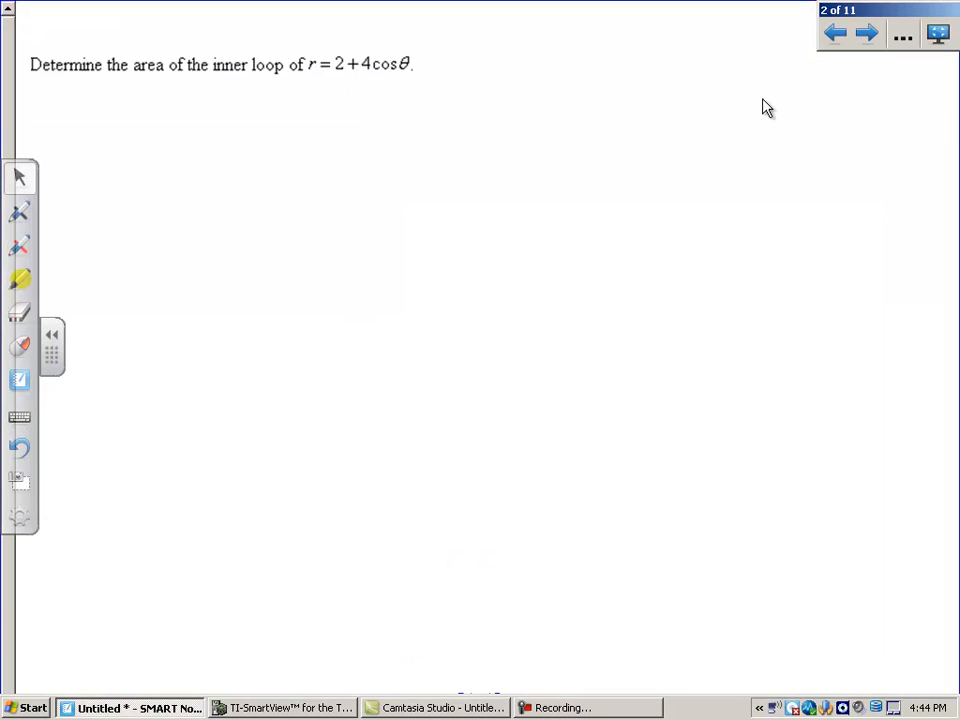
left_click(903, 36)
mouse_move(790, 188)
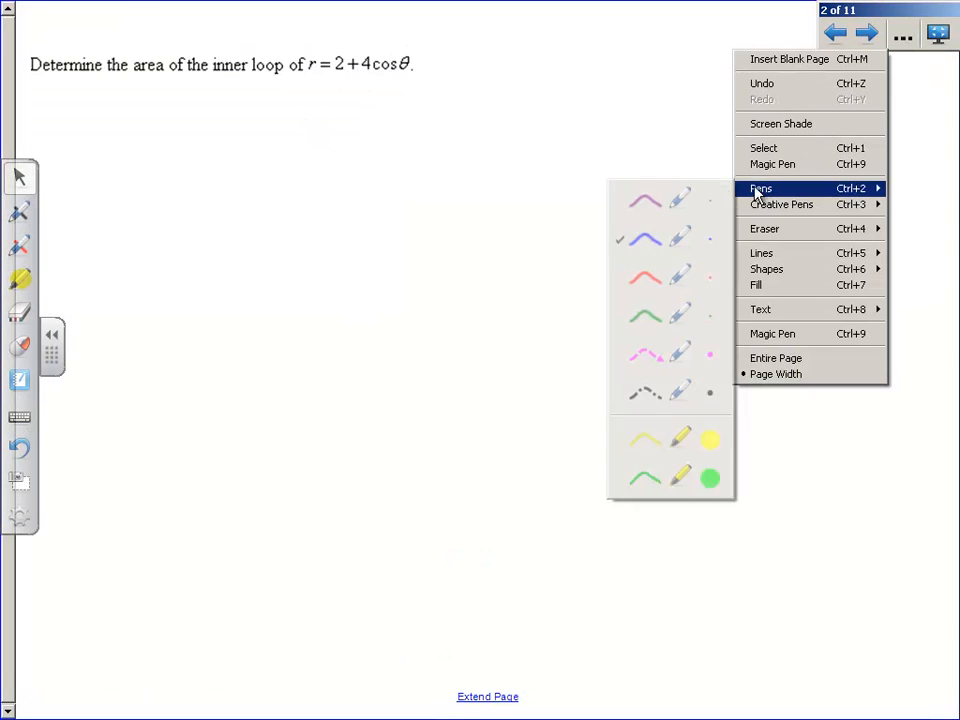
left_click(664, 235)
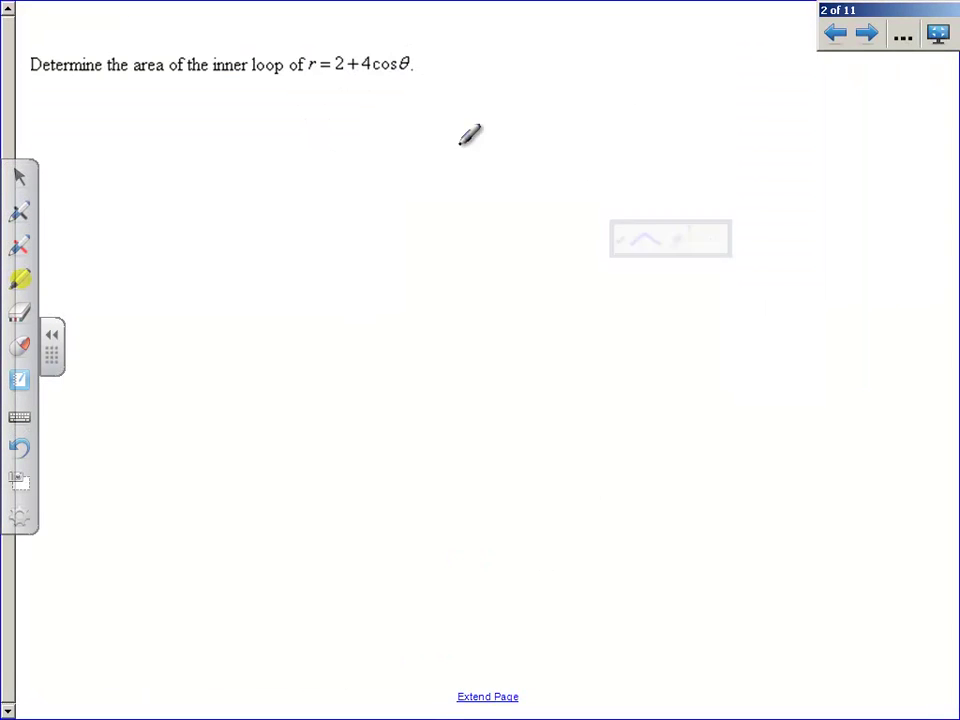
left_click(867, 35)
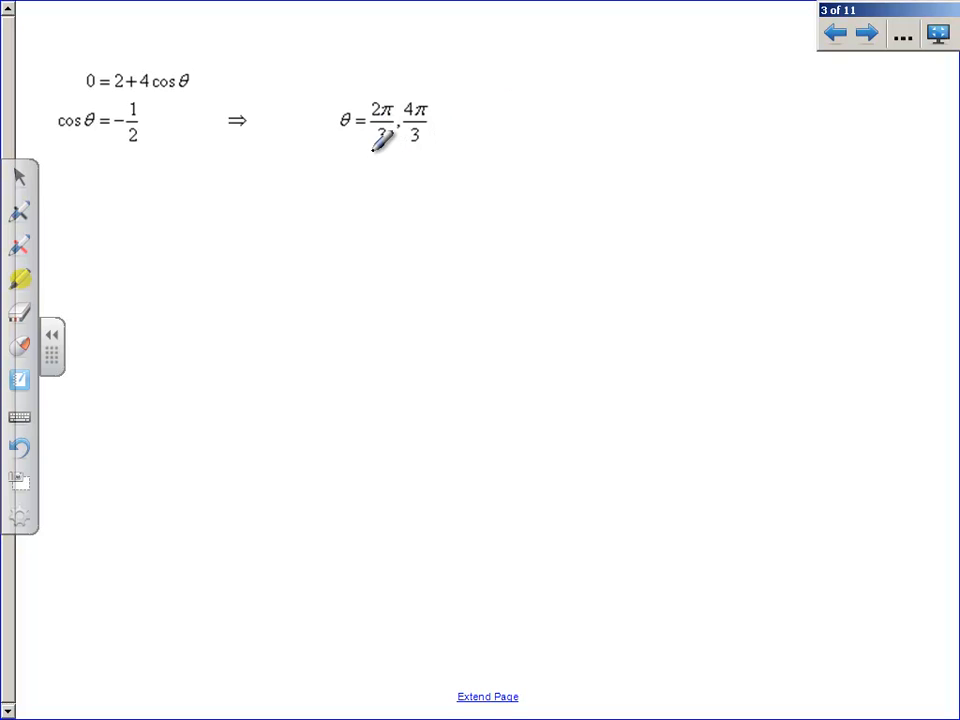
- On the polar graph page, draw blue radial sweeps from the origin out to the curve
left_click(867, 35)
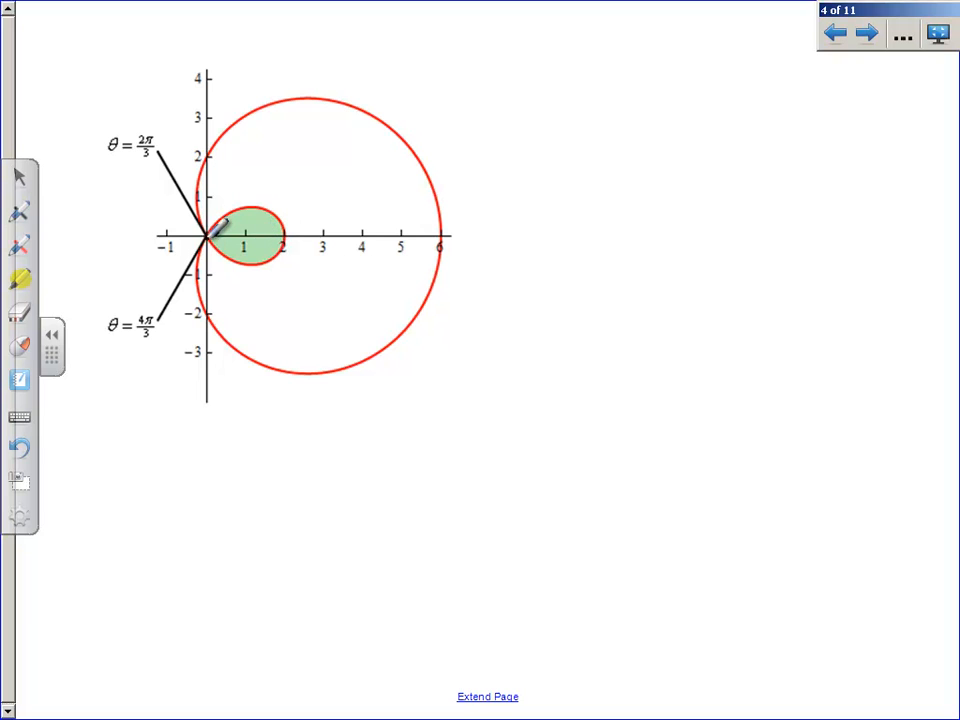
left_click_drag(207, 237, 445, 234)
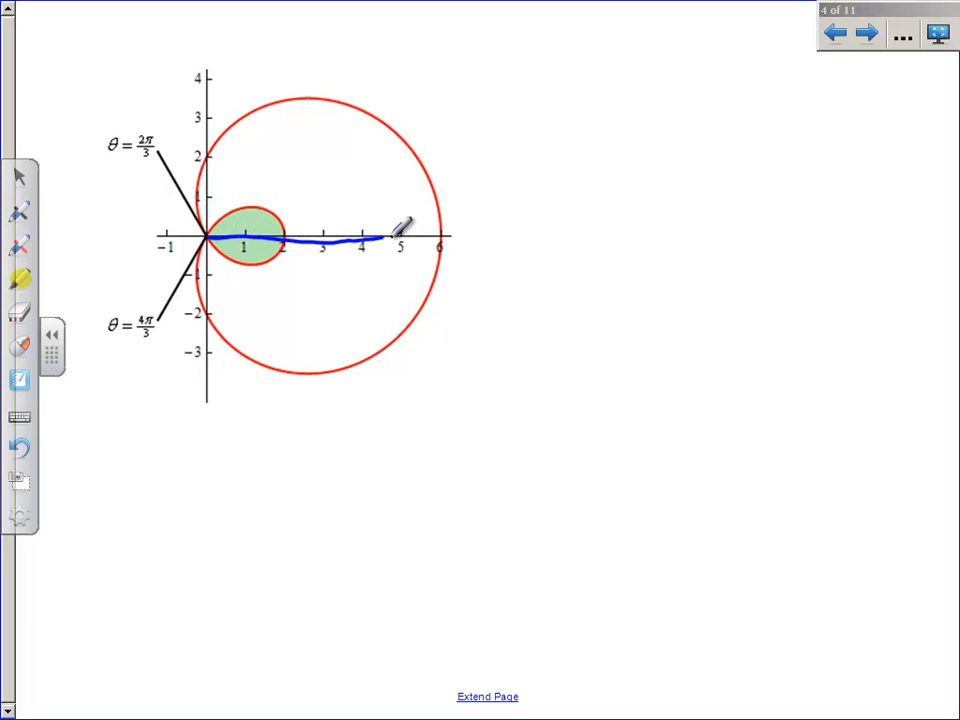
left_click_drag(210, 237, 442, 215)
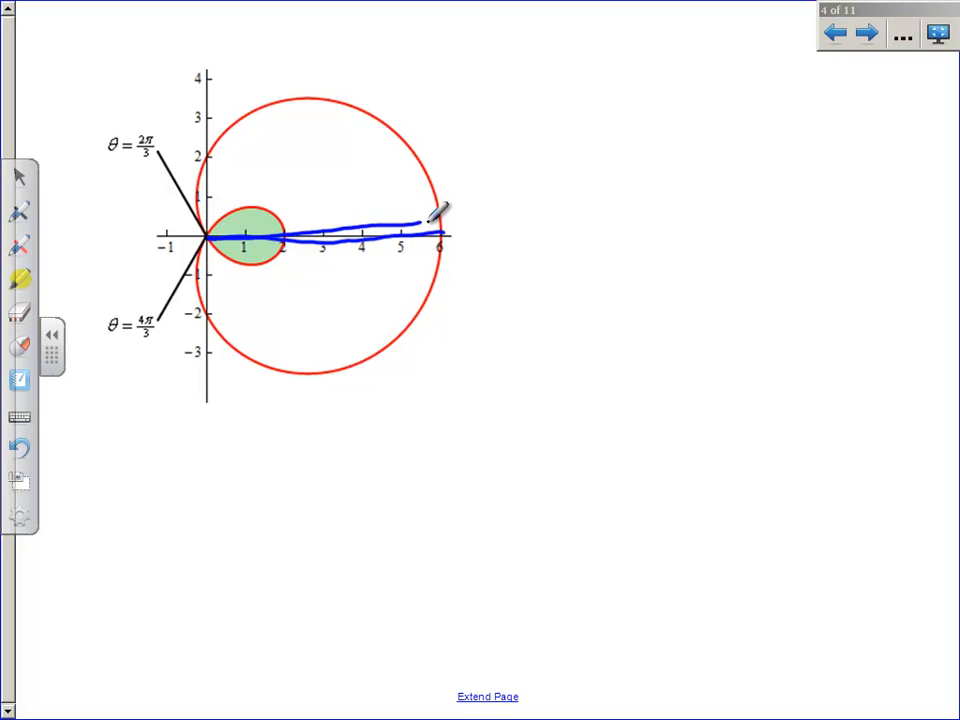
left_click_drag(208, 237, 440, 207)
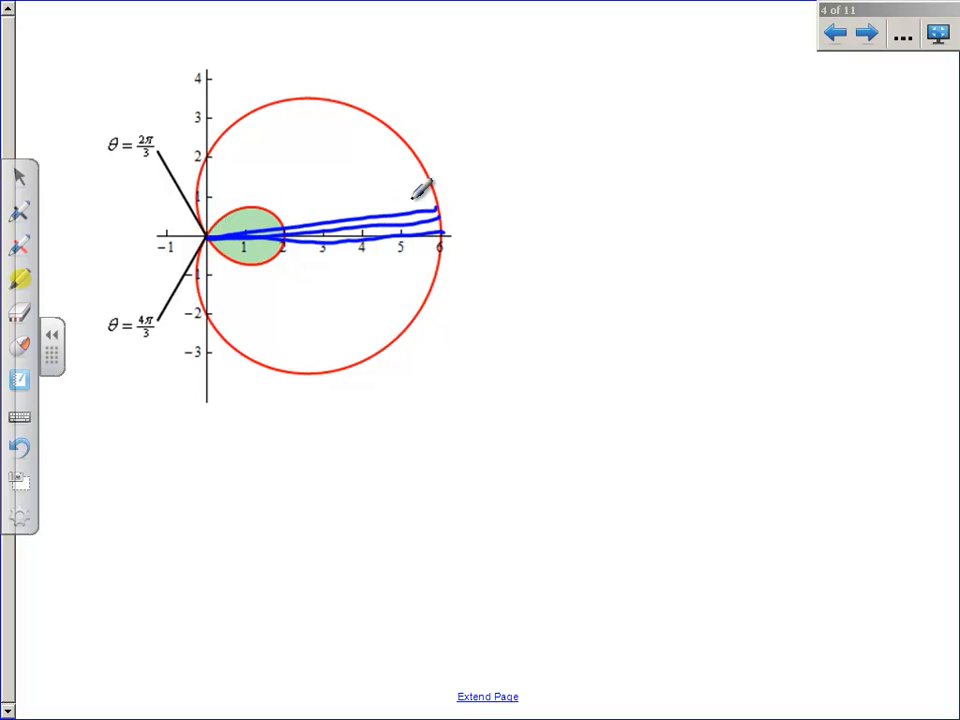
left_click_drag(210, 236, 438, 188)
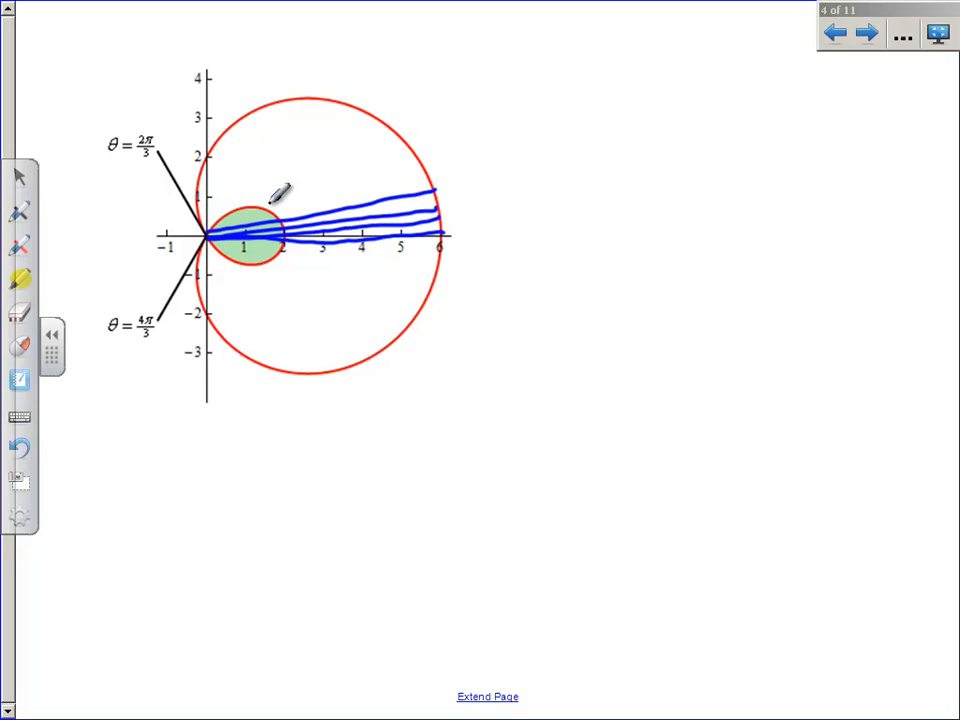
left_click_drag(210, 236, 418, 158)
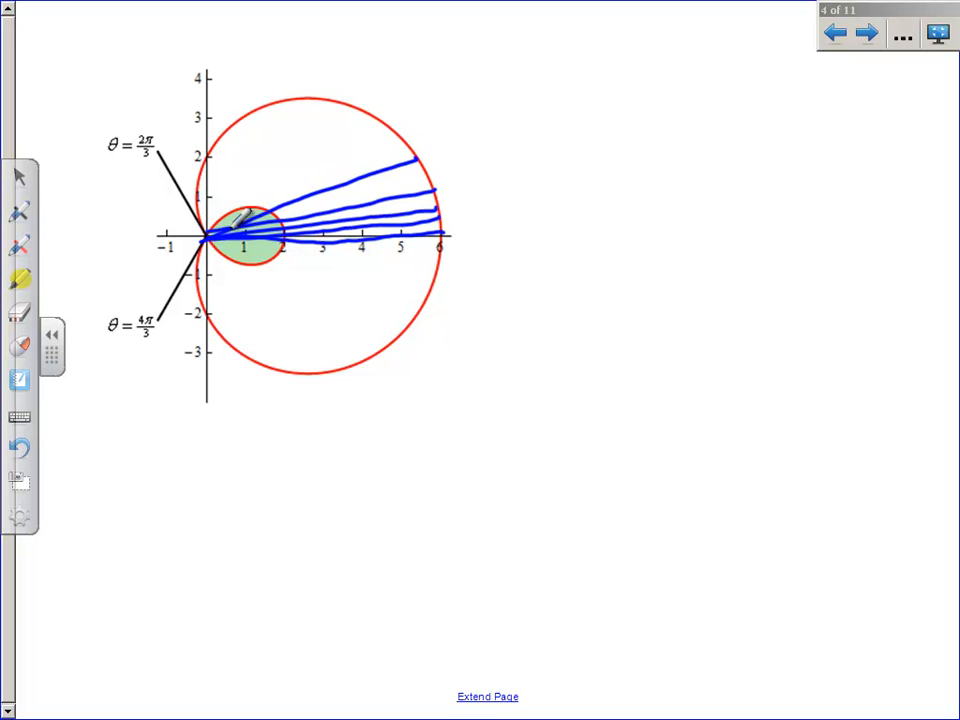
left_click_drag(285, 192, 398, 132)
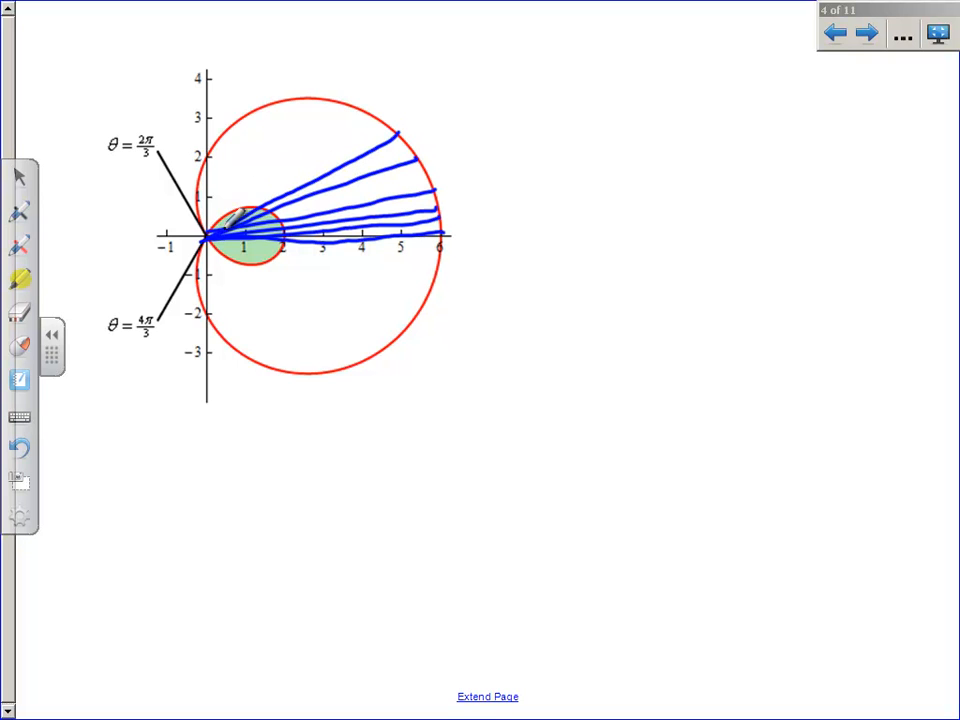
mouse_move(210, 236)
left_mouse_down()
mouse_move(340, 150)
mouse_move(380, 140)
left_mouse_up()
mouse_move(210, 236)
left_mouse_down()
mouse_move(370, 115)
mouse_move(320, 140)
mouse_move(385, 207)
mouse_move(400, 195)
left_mouse_up()
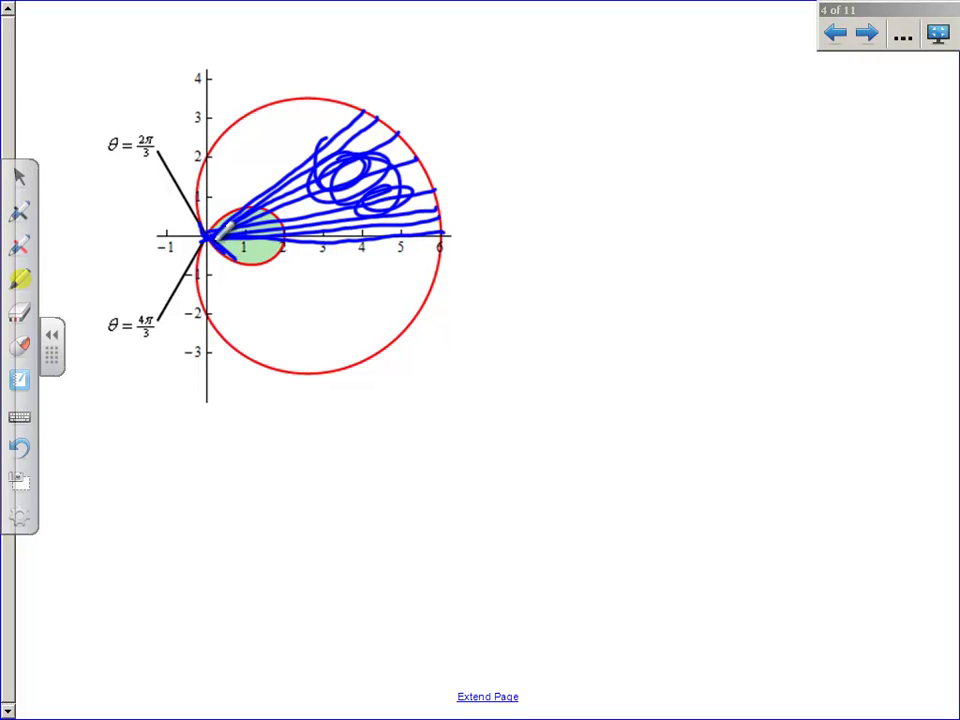
- Shade the inner loop with radial strokes and advance to the inner-loop integral page
mouse_move(207, 237)
left_mouse_down()
mouse_move(255, 255)
mouse_move(270, 245)
mouse_move(250, 228)
mouse_move(265, 215)
left_mouse_up()
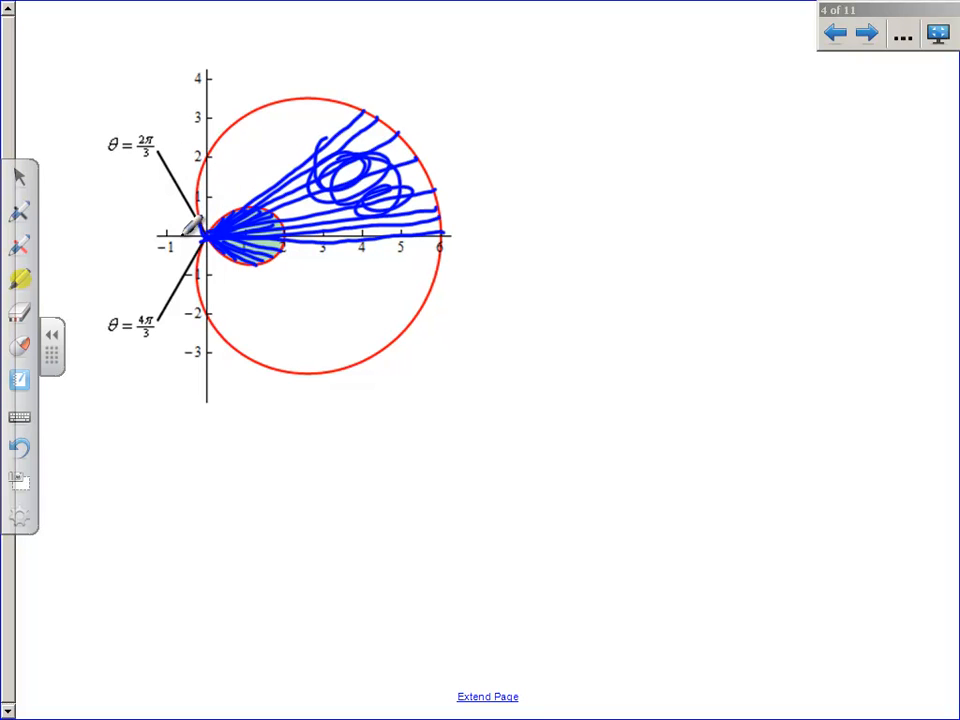
left_click_drag(243, 232, 248, 214)
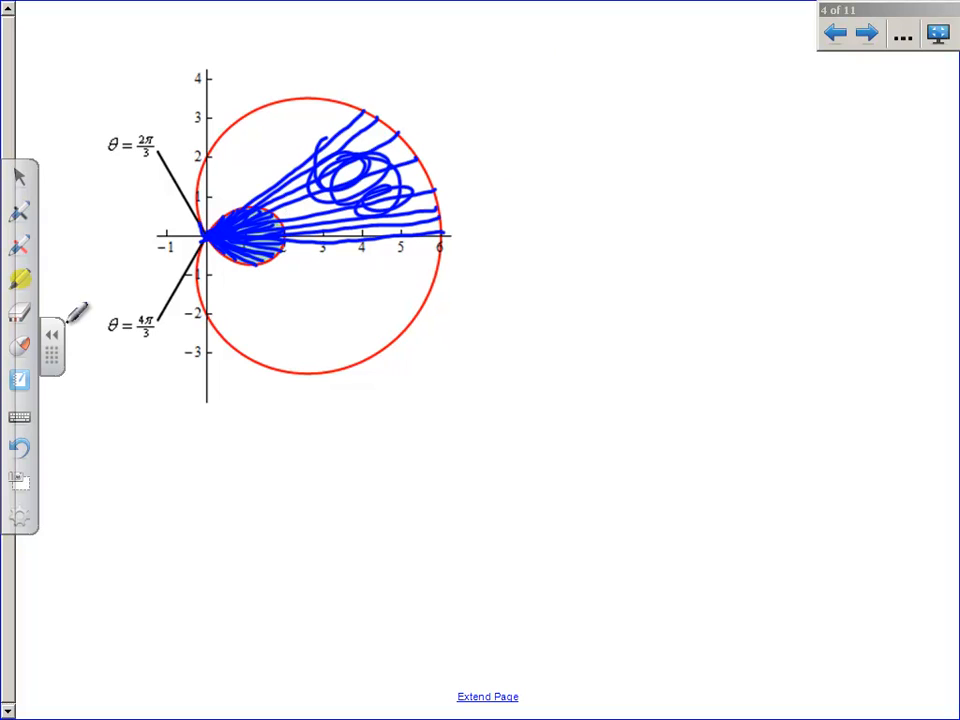
left_click(868, 35)
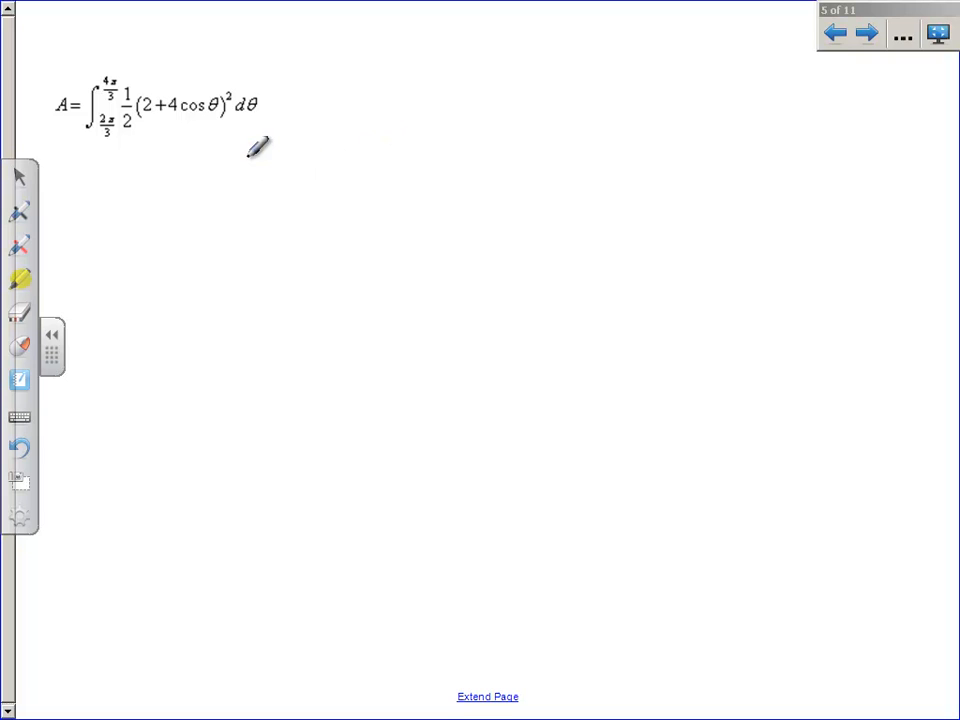
- Advance to the page with the outer-radius-squared minus inner-radius-squared area formula
left_click(866, 35)
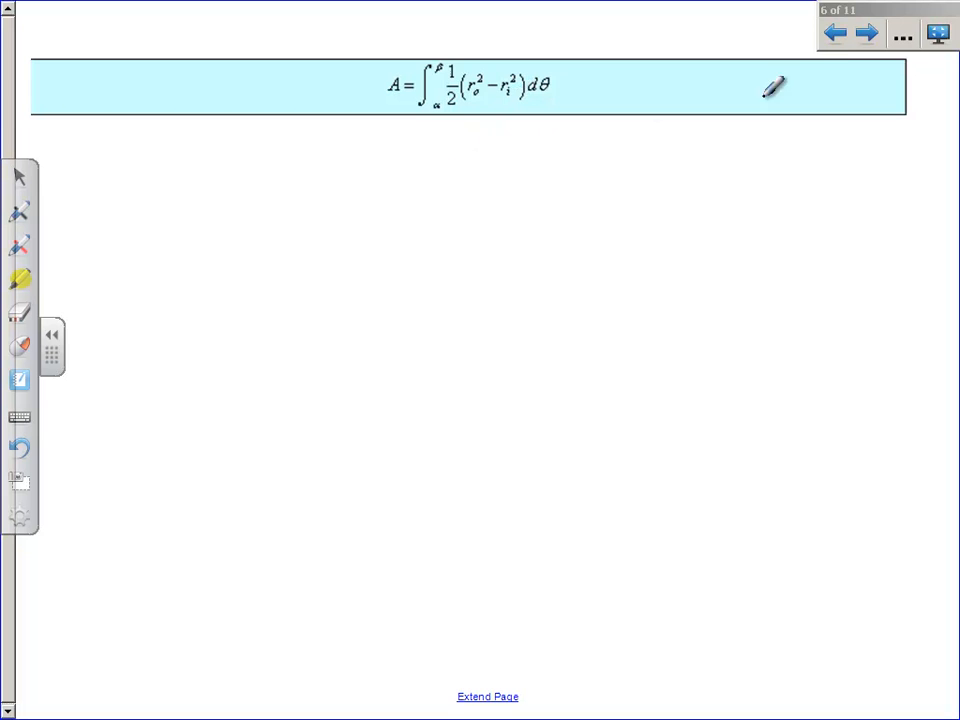
- Show the area problem for r=3+2sinθ outside r=2, exit full screen and switch to TI-SmartView
left_click(866, 34)
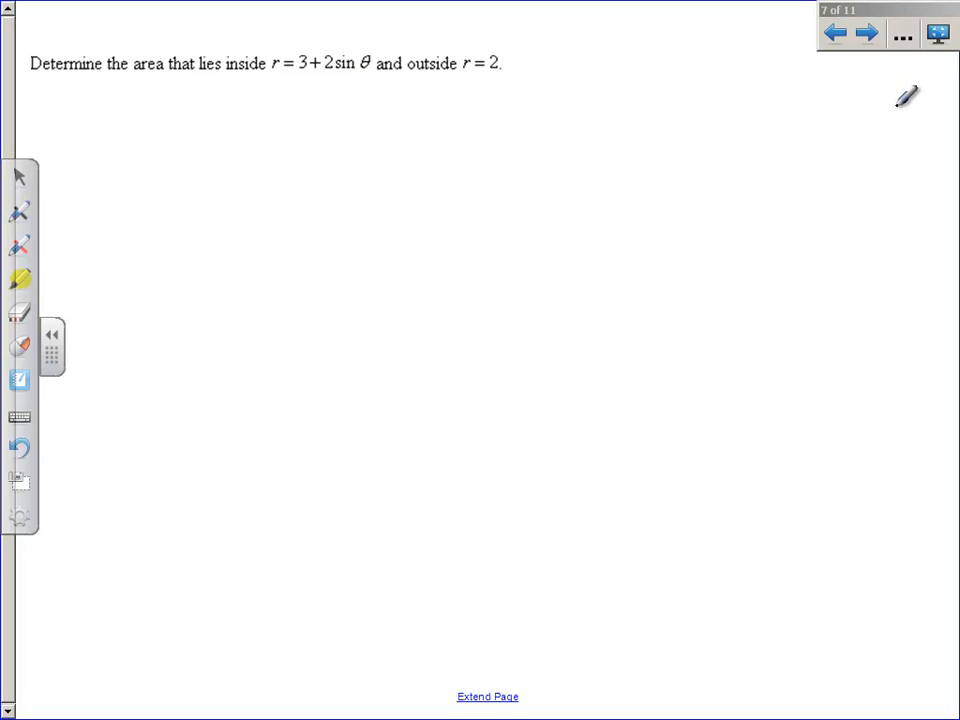
left_click(938, 35)
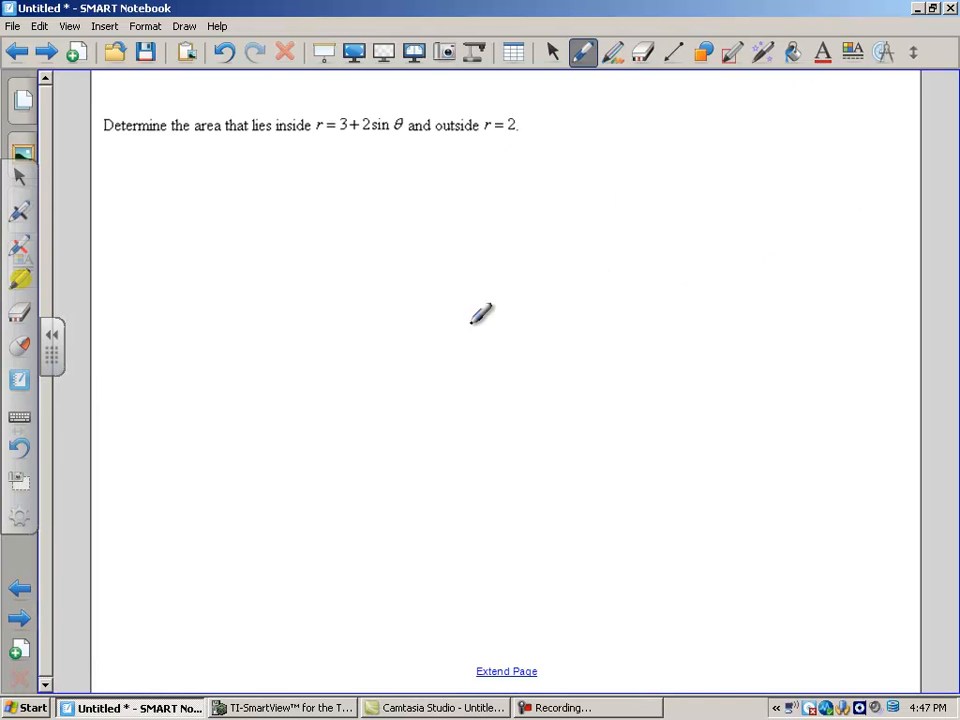
left_click(290, 708)
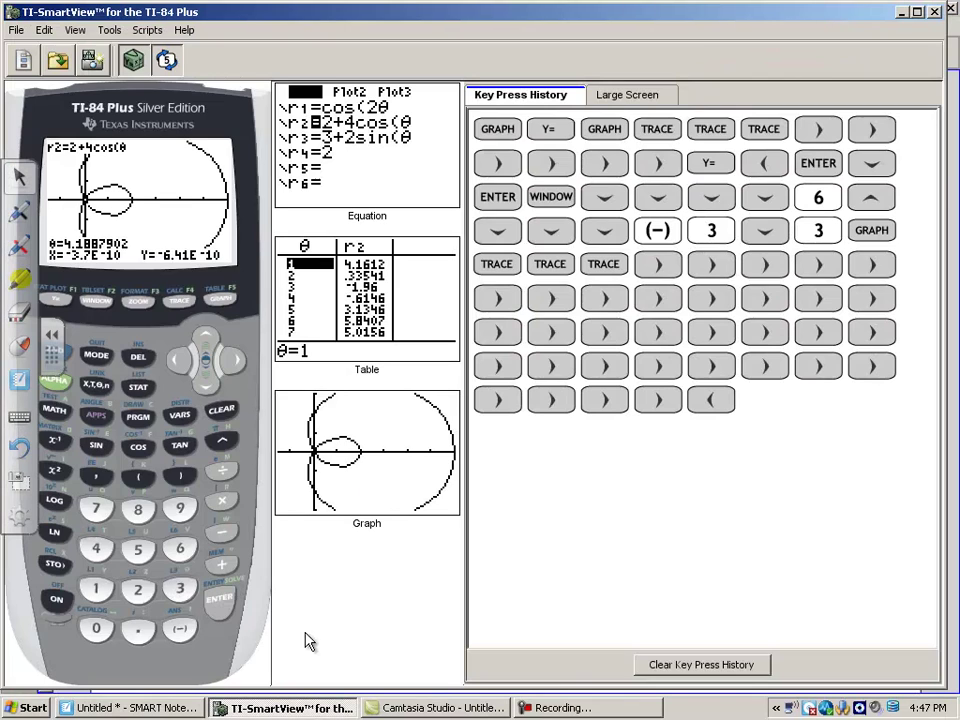
- Deselect r2 and select r3 = 3+2sin(θ) and r4 = 2 for graphing
left_click(56, 302)
left_click(205, 375)
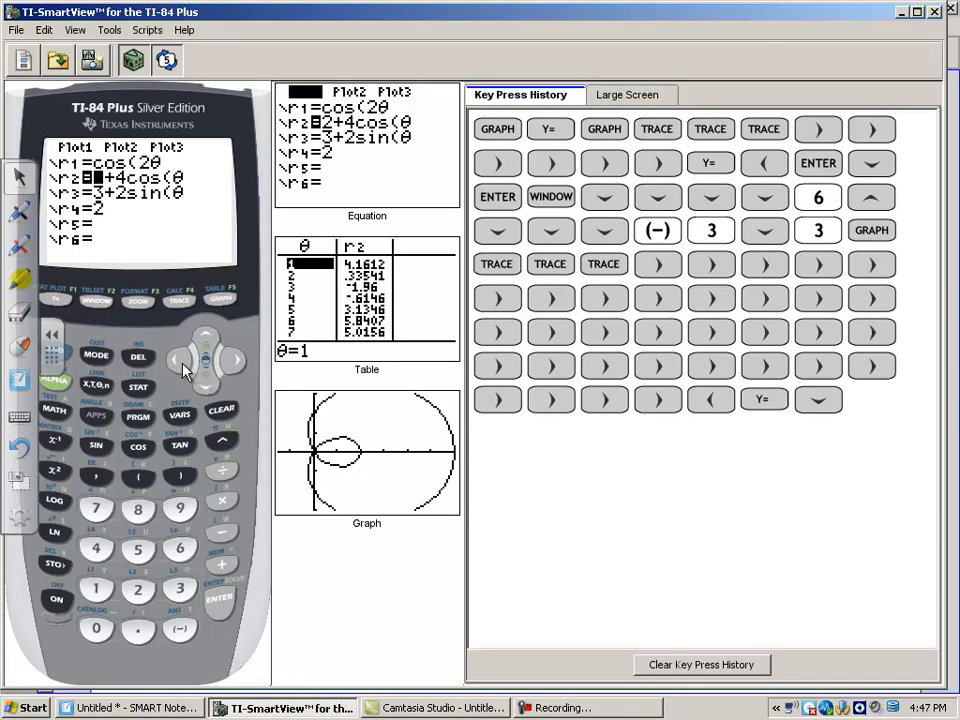
left_click(180, 360)
left_click(219, 598)
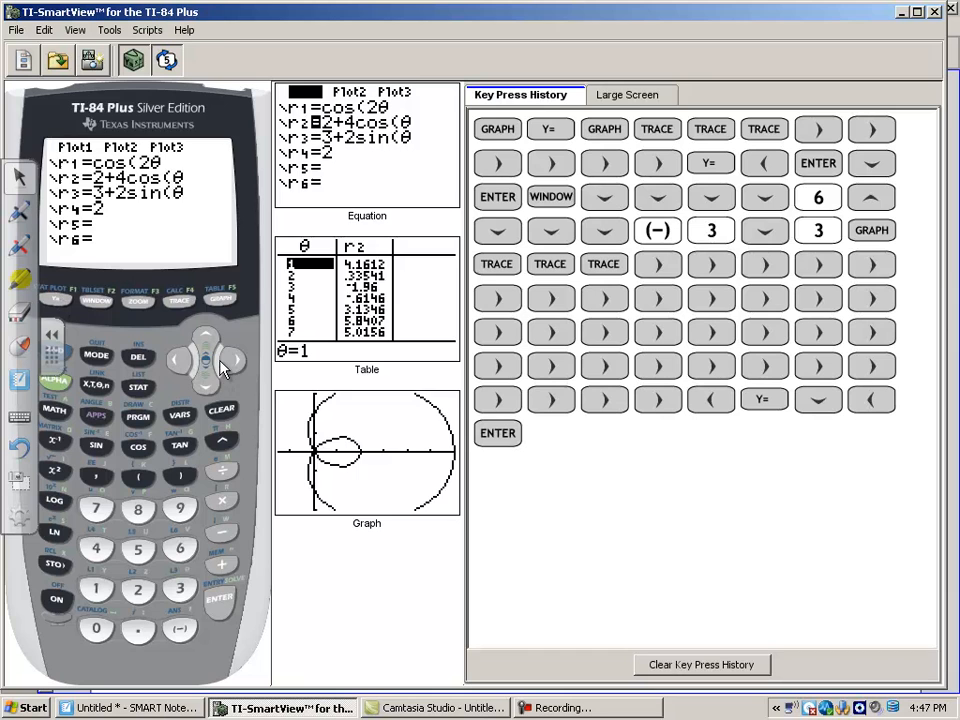
left_click(205, 375)
left_click(219, 598)
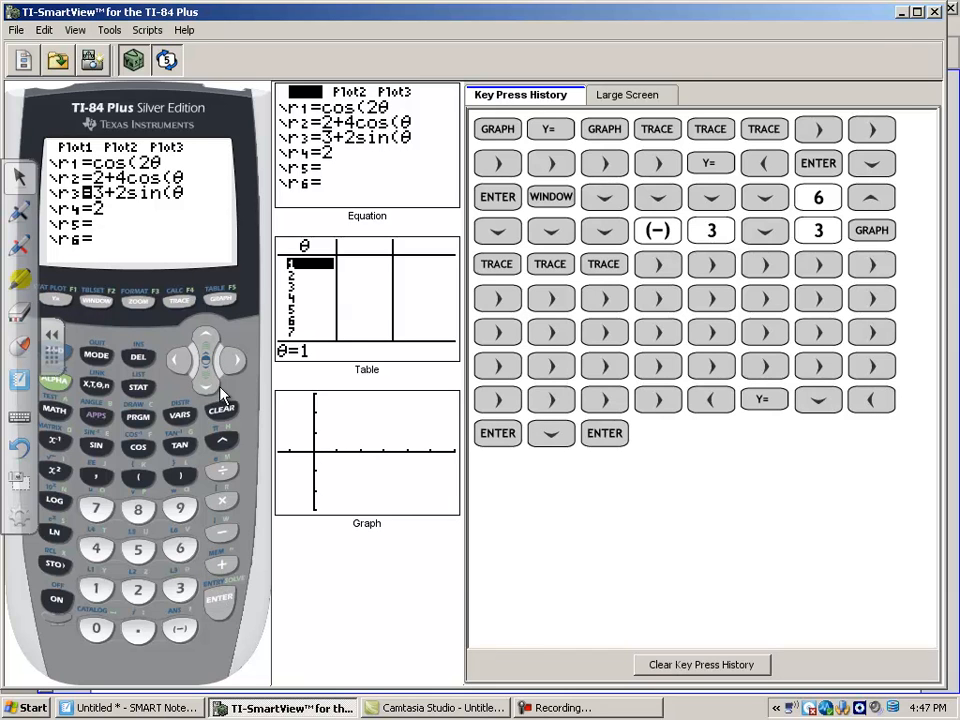
left_click(205, 375)
left_click(222, 598)
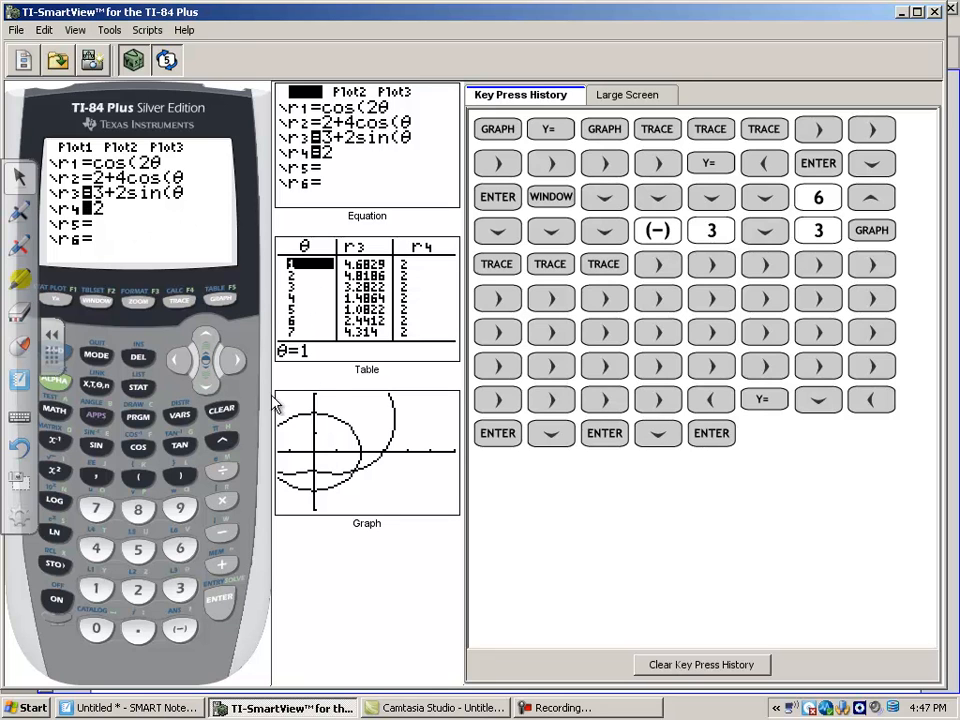
- Set the window to Xmin −6 and Ymax 6, graph both curves, and return to Notebook
left_click(97, 302)
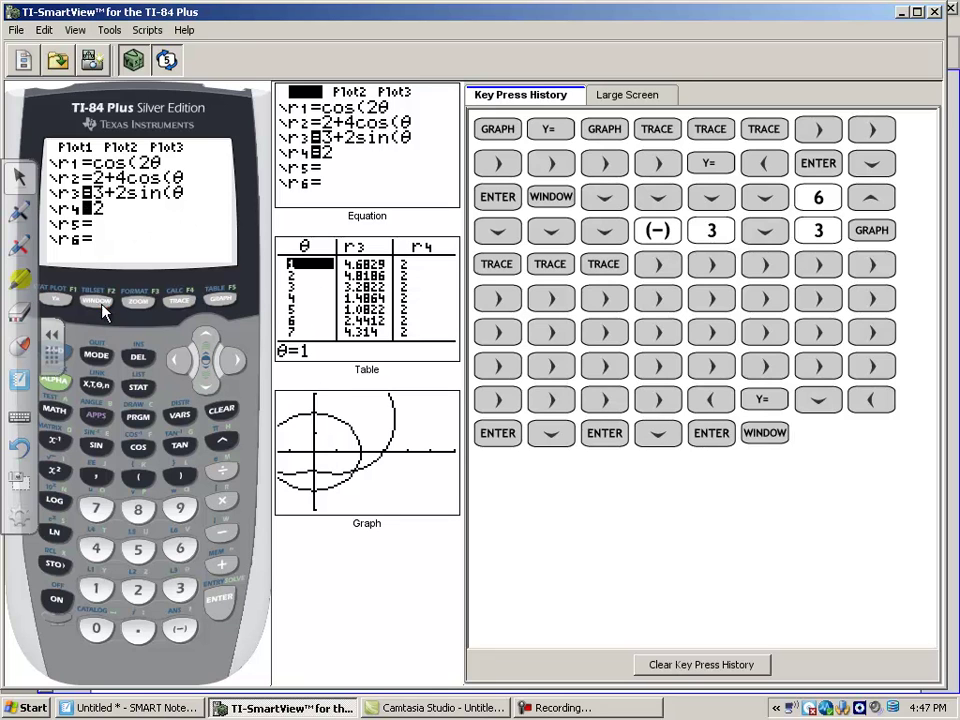
left_click(205, 380)
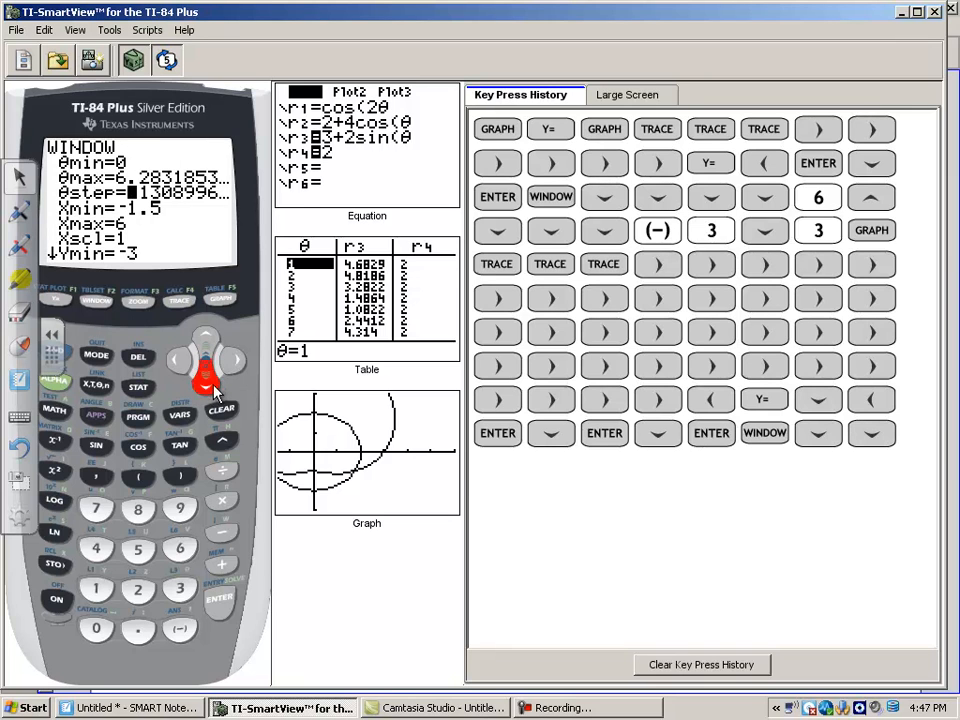
left_click(205, 380)
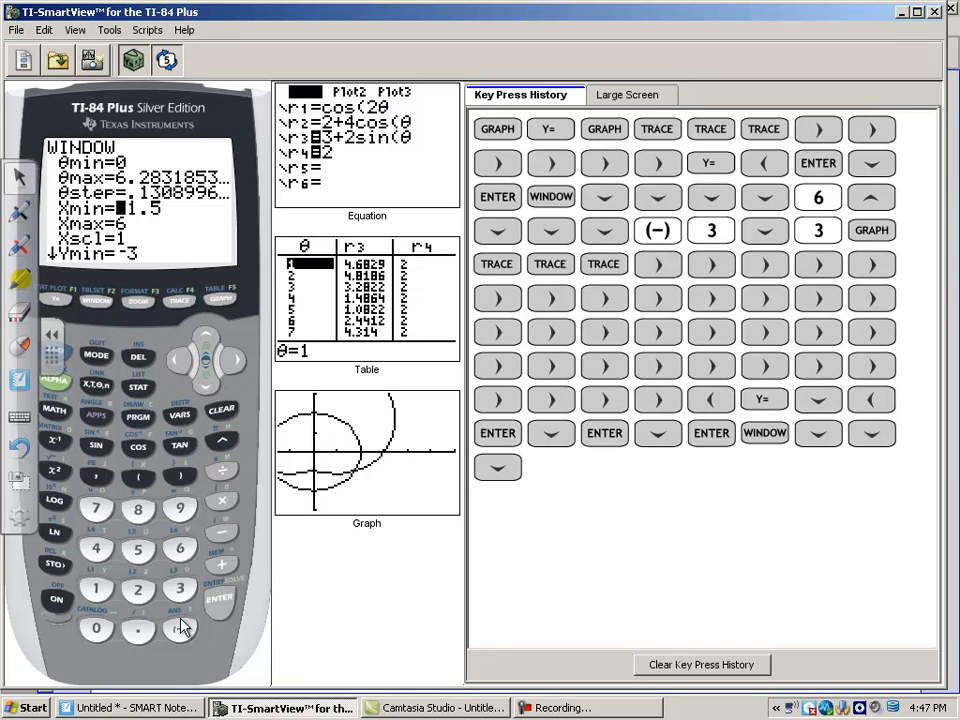
left_click(183, 630)
left_click(180, 548)
left_click(207, 382)
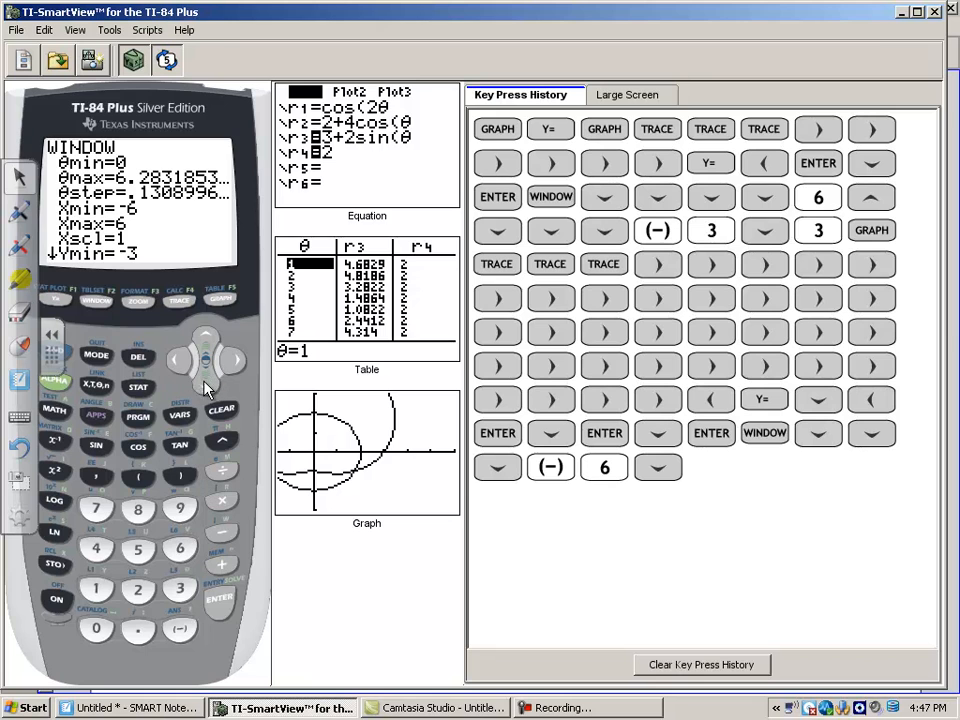
left_click(207, 382)
left_click(205, 382)
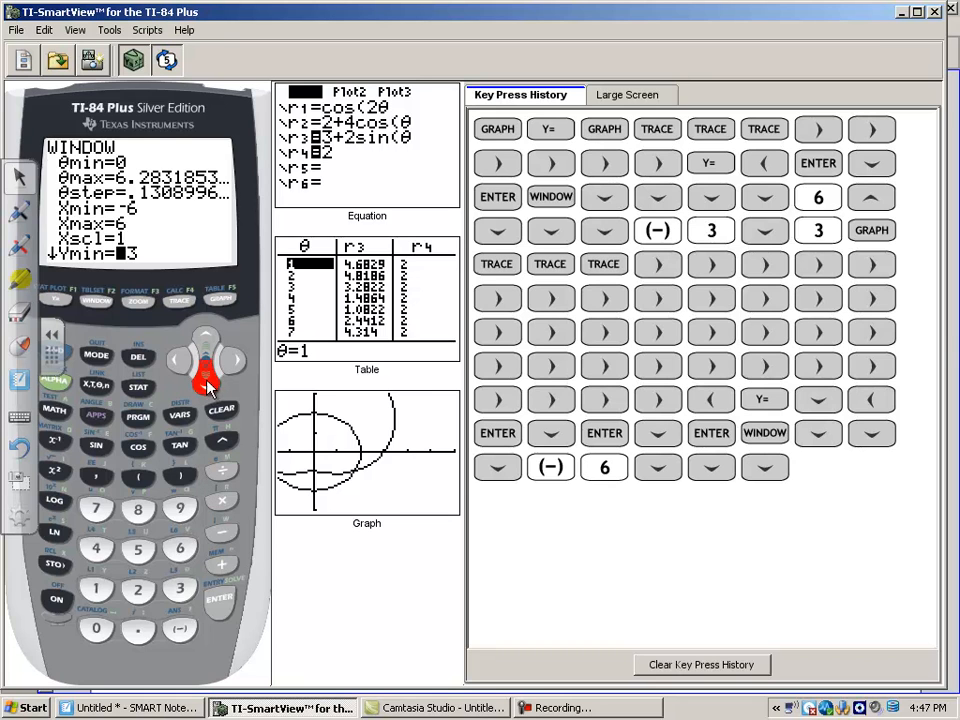
left_click(180, 548)
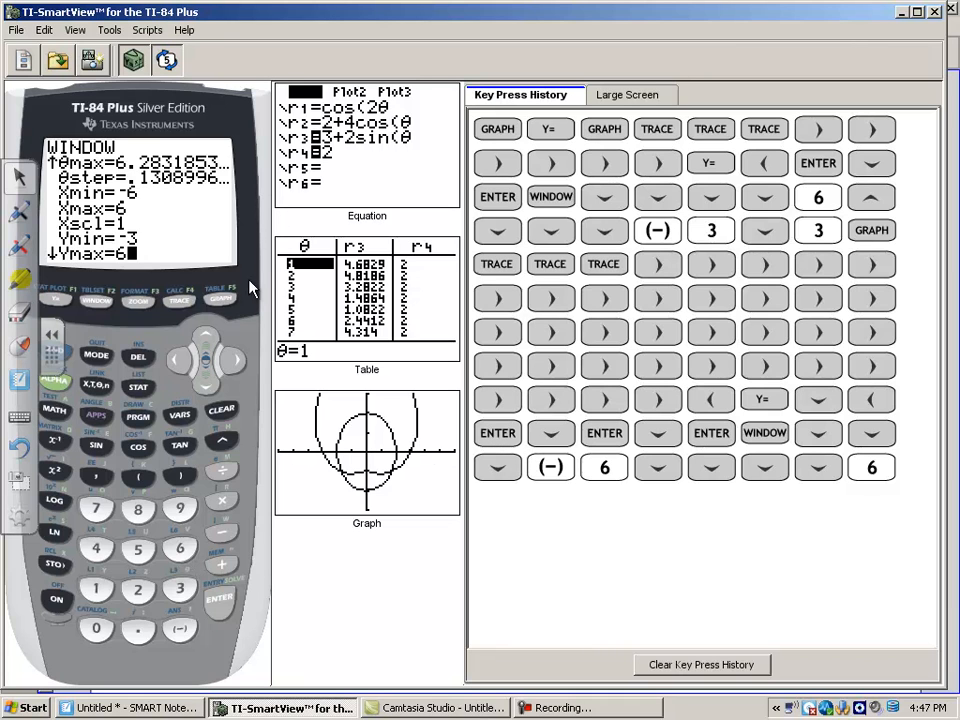
left_click(221, 300)
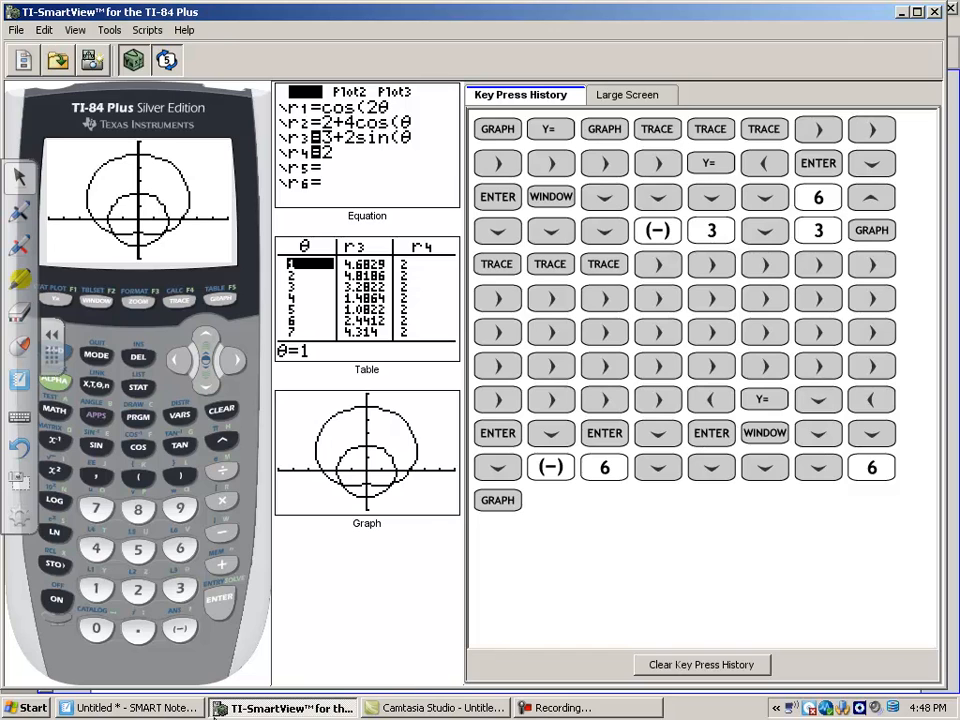
left_click(135, 708)
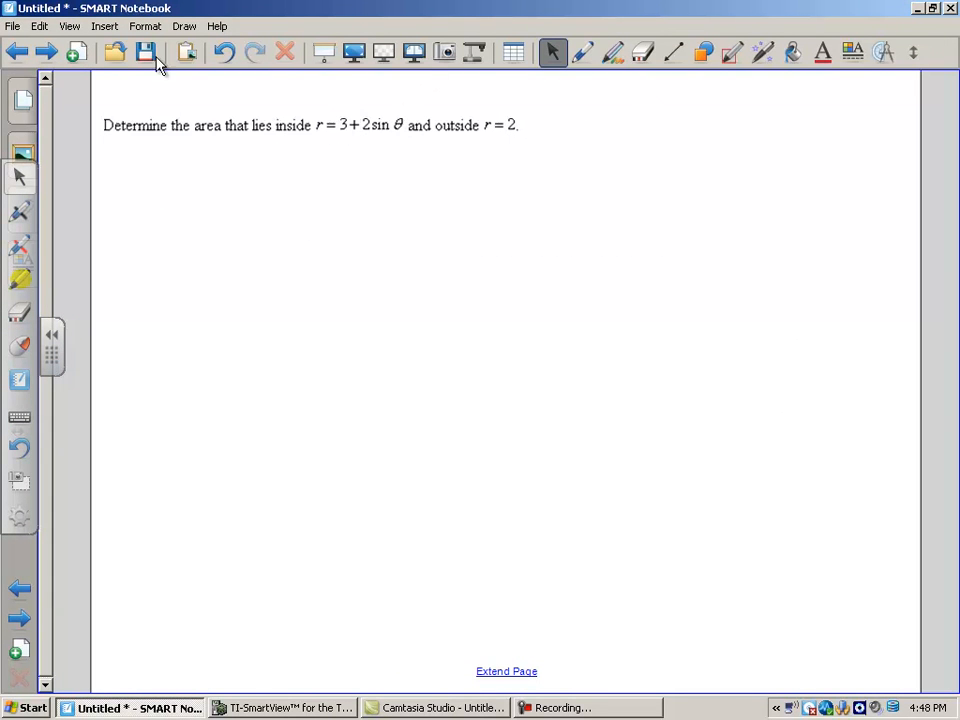
- Show the shaded graph of r = 3 + 2sinθ and r = 2 full screen and bring up the pen options
left_click(47, 52)
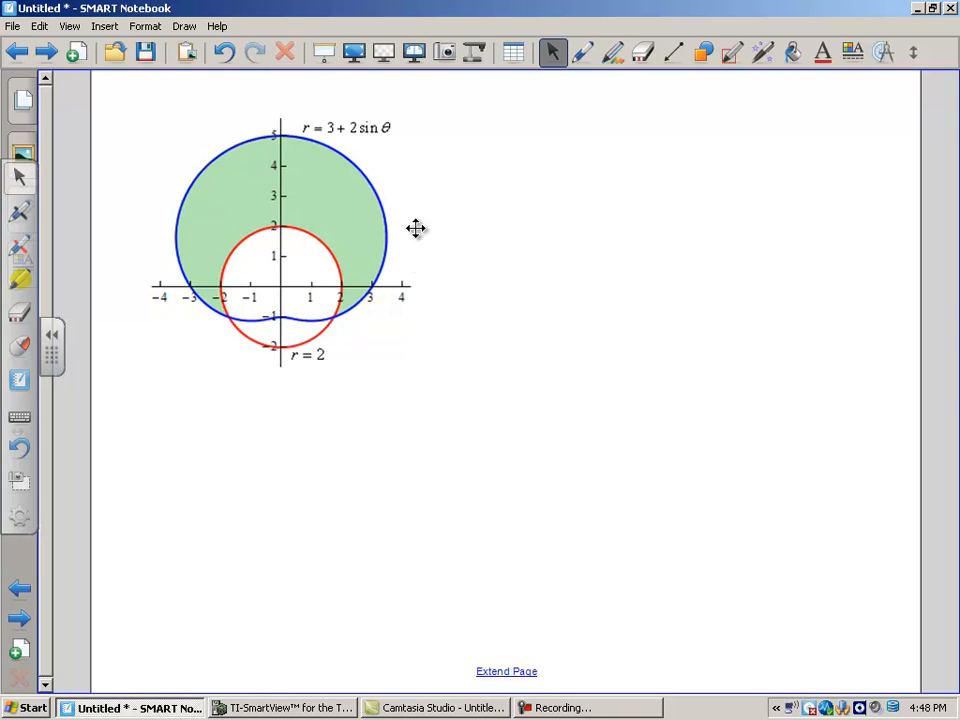
left_click(356, 53)
left_click(903, 38)
mouse_move(761, 188)
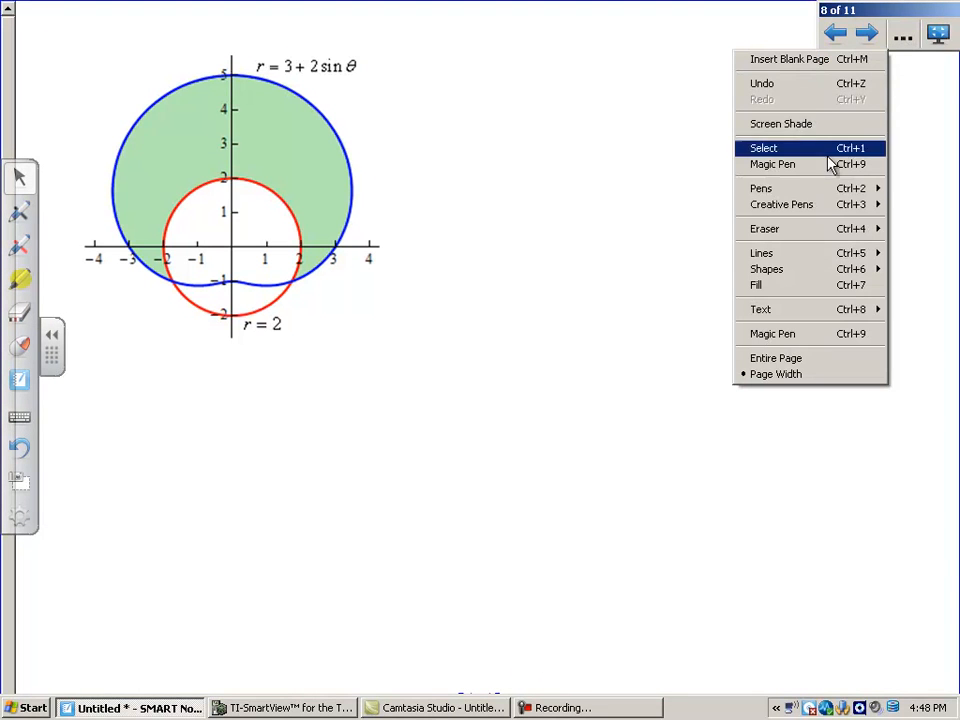
- With the blue pen, handwrite 3+2sinθ=2 beside the graph
left_click(655, 232)
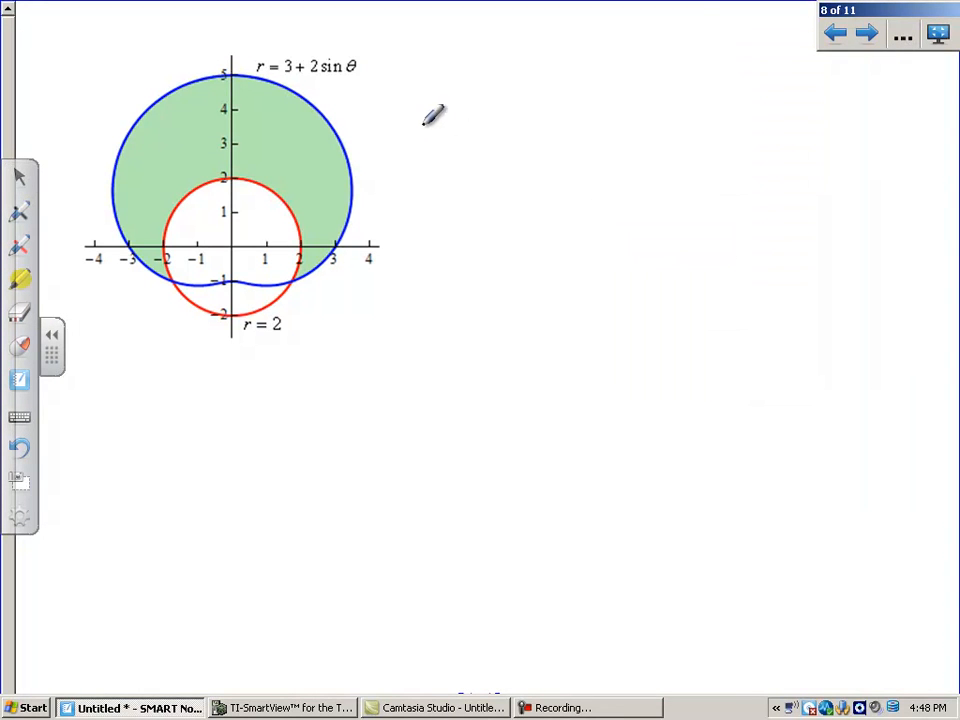
mouse_move(425, 120)
left_mouse_down()
mouse_move(440, 160)
mouse_move(480, 145)
left_mouse_up()
mouse_move(470, 130)
left_mouse_down()
mouse_move(470, 160)
mouse_move(578, 155)
left_mouse_up()
mouse_move(595, 115)
left_mouse_down()
mouse_move(600, 150)
mouse_move(605, 130)
mouse_move(642, 120)
left_mouse_up()
left_click_drag(625, 134, 690, 132)
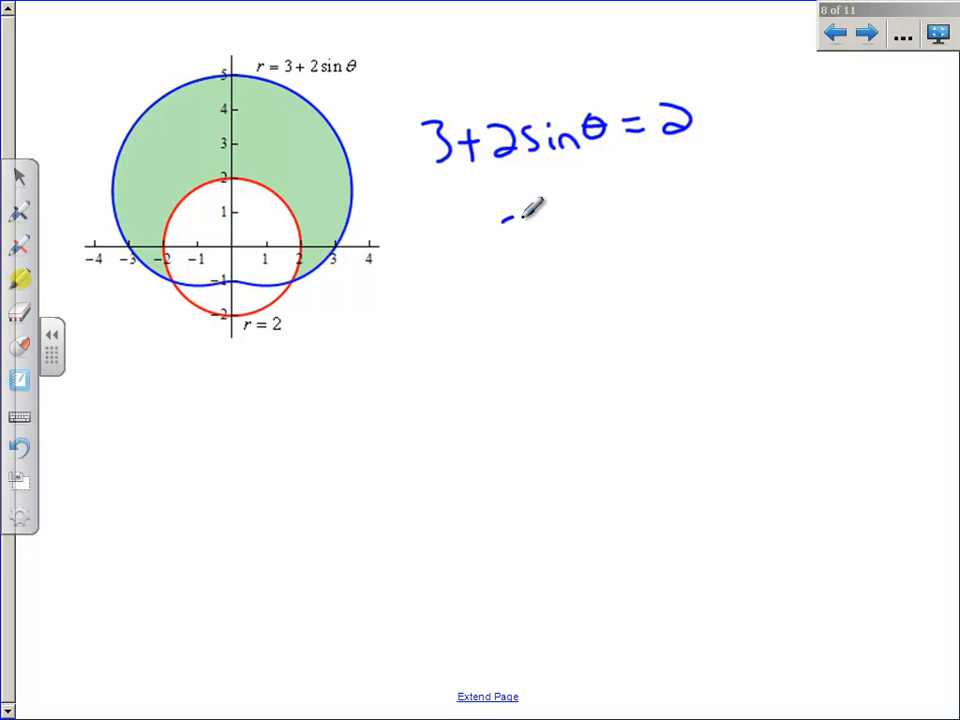
- Write 2sinθ=-1 and sinθ=-1/2 beneath it, then advance to the page giving θ=7π/6, 11π/6
left_click_drag(505, 215, 548, 245)
mouse_move(572, 225)
left_mouse_down()
mouse_move(580, 240)
mouse_move(625, 235)
mouse_move(635, 220)
left_mouse_up()
left_click_drag(645, 210, 710, 218)
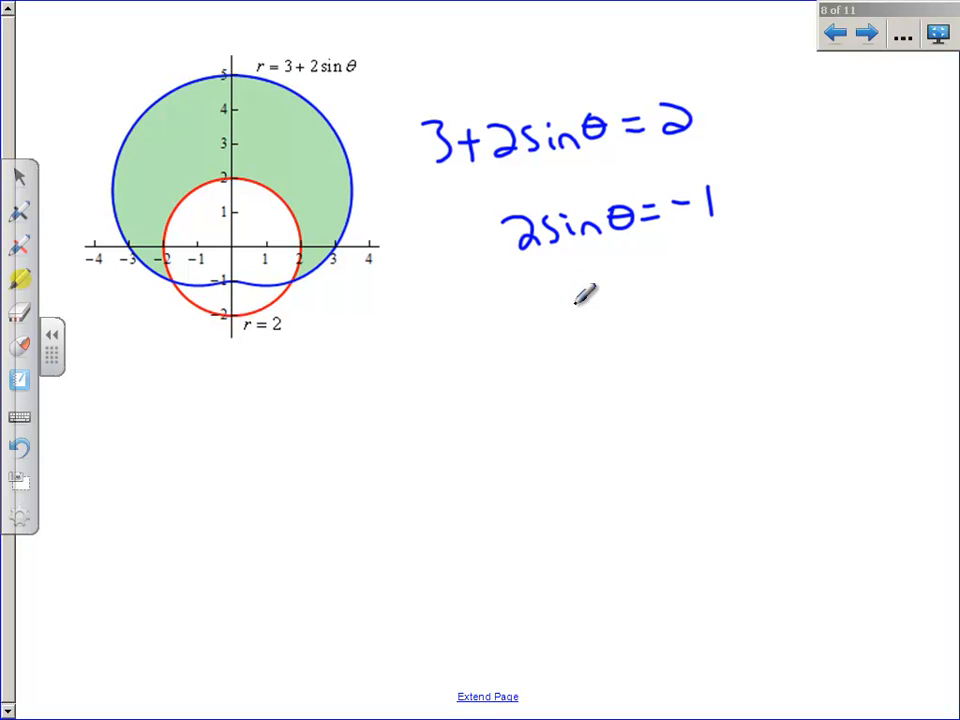
mouse_move(585, 295)
left_mouse_down()
mouse_move(568, 325)
mouse_move(655, 315)
left_mouse_up()
left_click_drag(640, 302, 695, 290)
mouse_move(678, 304)
left_mouse_down()
mouse_move(696, 302)
mouse_move(722, 276)
mouse_move(737, 300)
left_mouse_up()
mouse_move(758, 258)
left_mouse_down()
mouse_move(748, 300)
mouse_move(792, 300)
left_mouse_up()
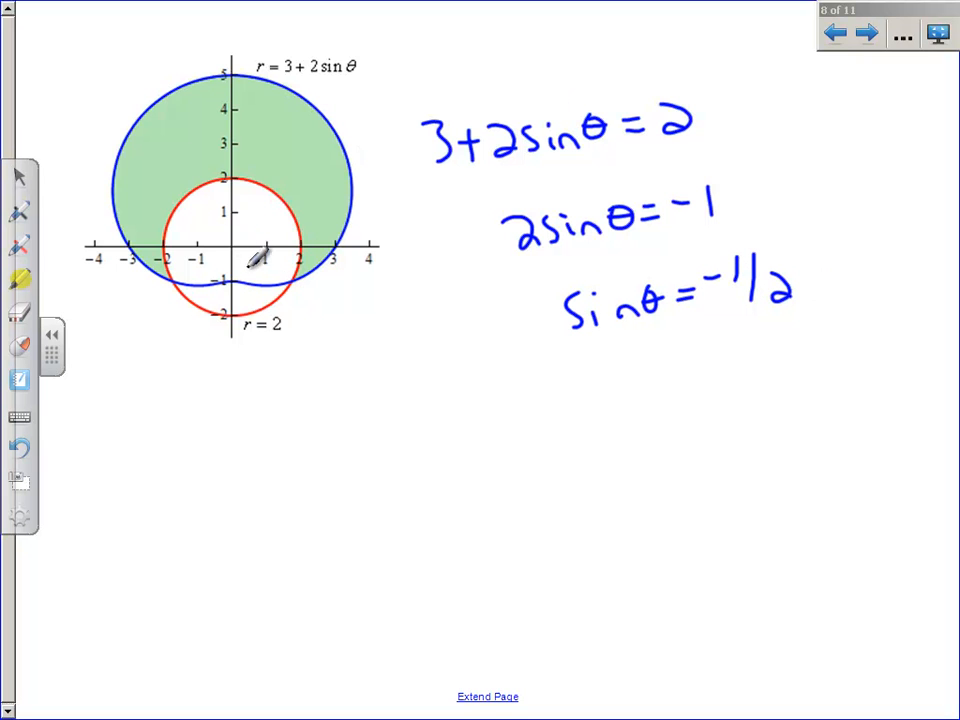
left_click(868, 35)
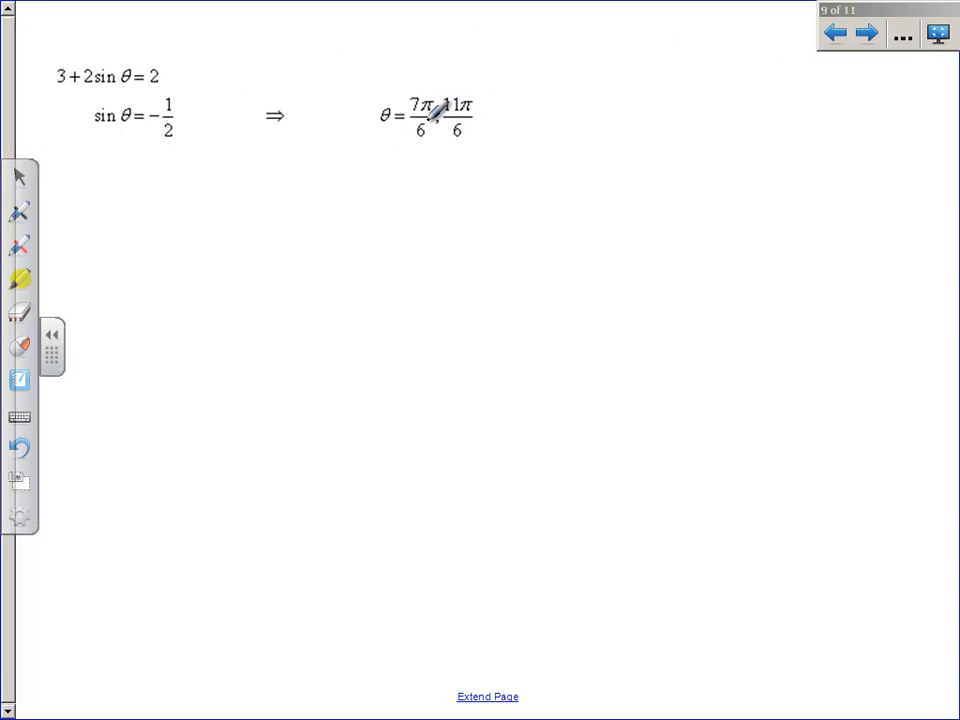
- On the intersection-angle graph page, sketch a ray below the axis and then erase it again
left_click(870, 36)
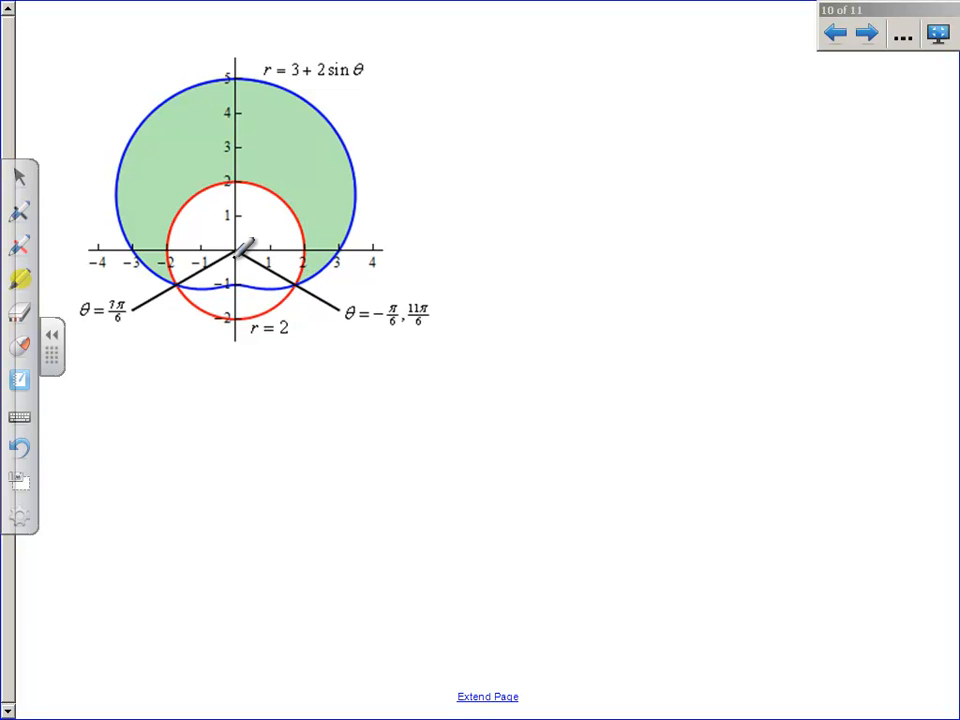
mouse_move(238, 246)
left_mouse_down()
mouse_move(180, 288)
mouse_move(240, 242)
mouse_move(190, 295)
mouse_move(200, 305)
mouse_move(242, 320)
mouse_move(300, 285)
left_mouse_up()
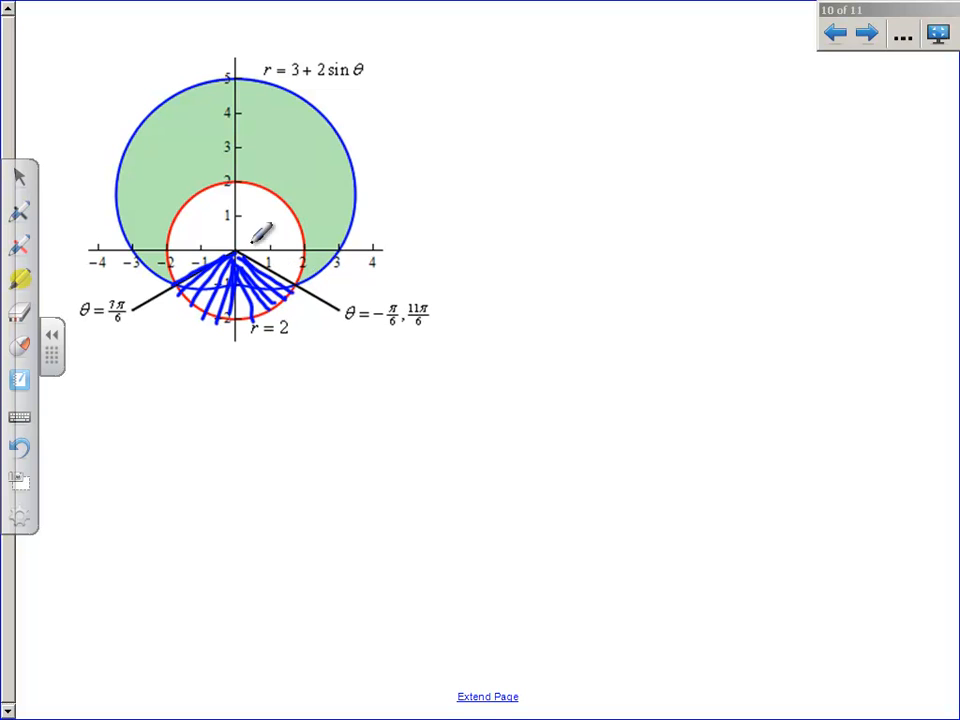
left_click(903, 36)
mouse_move(762, 253)
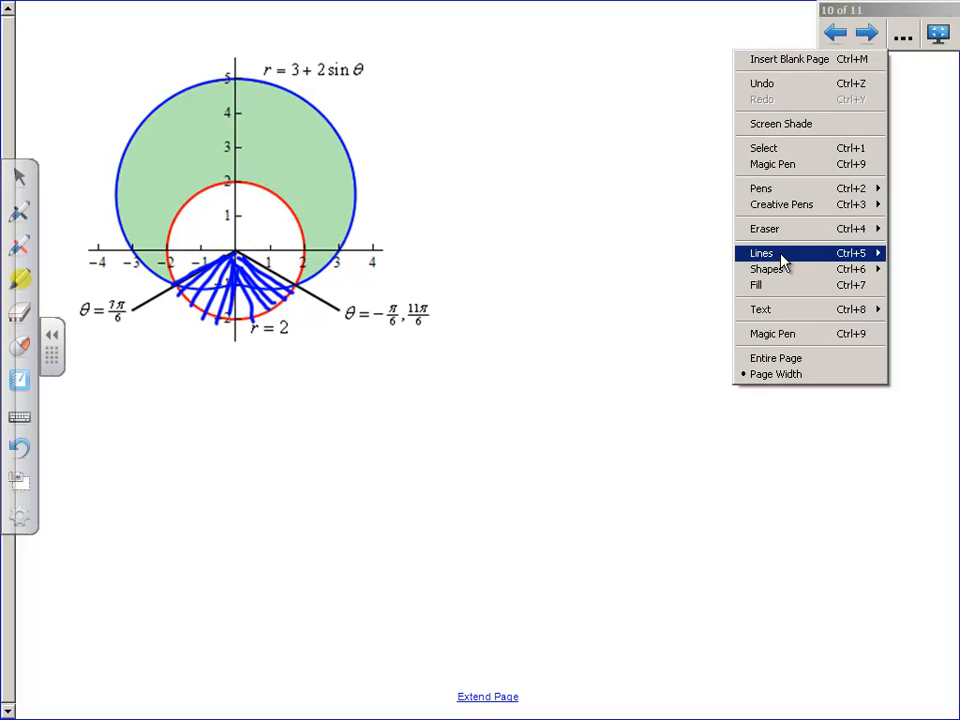
mouse_move(790, 229)
left_click(696, 298)
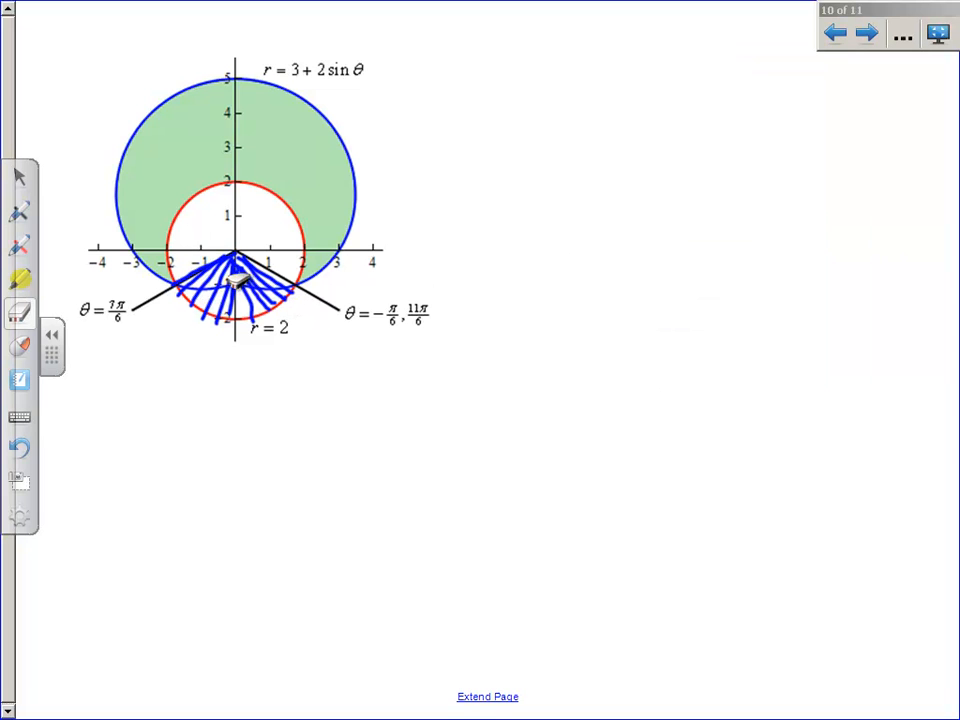
mouse_move(238, 282)
left_mouse_down()
mouse_move(200, 275)
mouse_move(228, 293)
left_mouse_up()
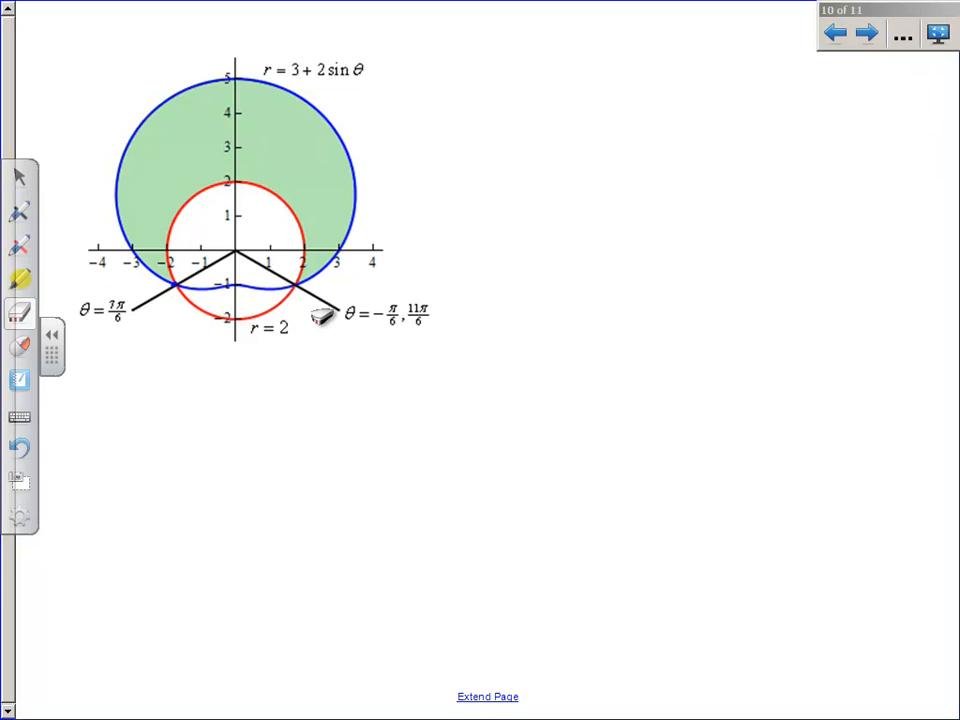
left_click(903, 36)
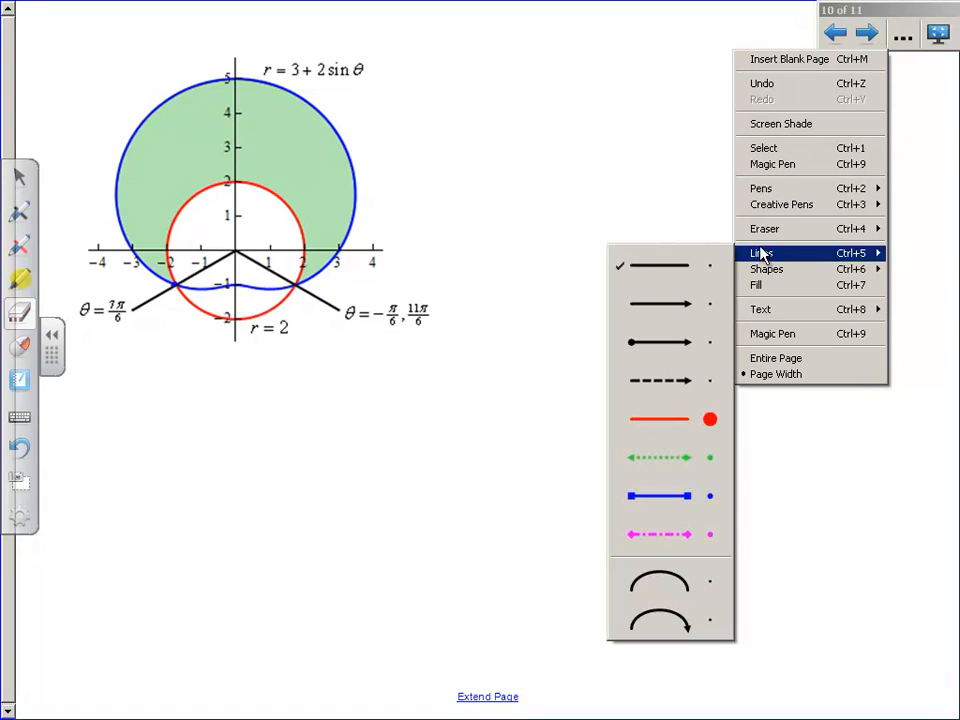
mouse_move(762, 189)
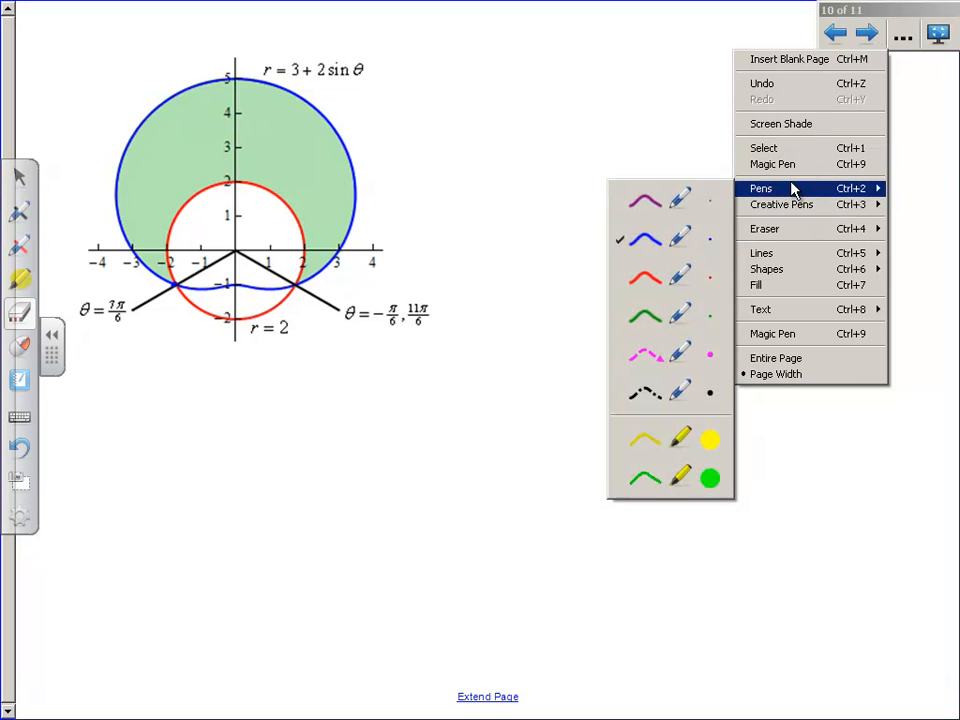
- With the blue pen, sketch rays from the origin fanning from θ=-π/6 up the right side of the region
left_click(660, 200)
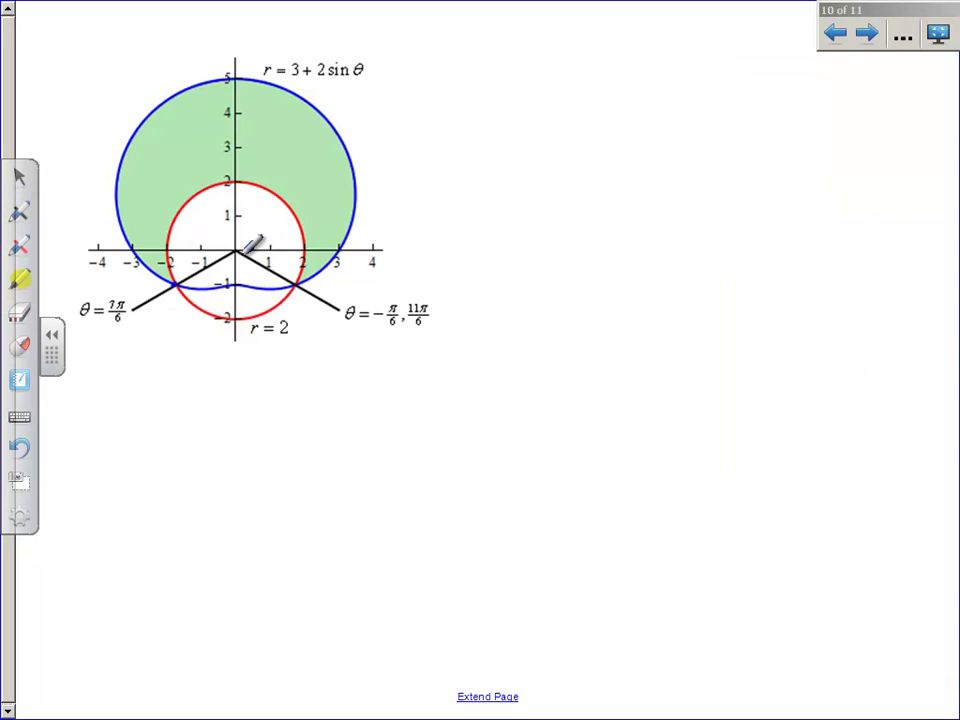
left_click_drag(237, 252, 300, 283)
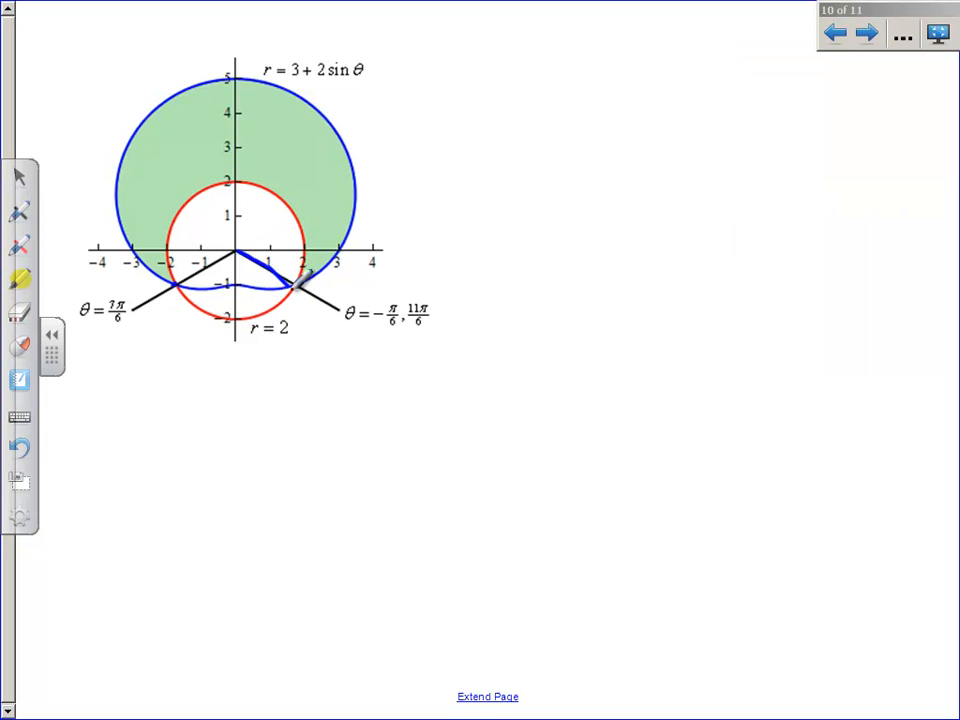
left_click_drag(240, 252, 318, 272)
left_click_drag(245, 250, 345, 258)
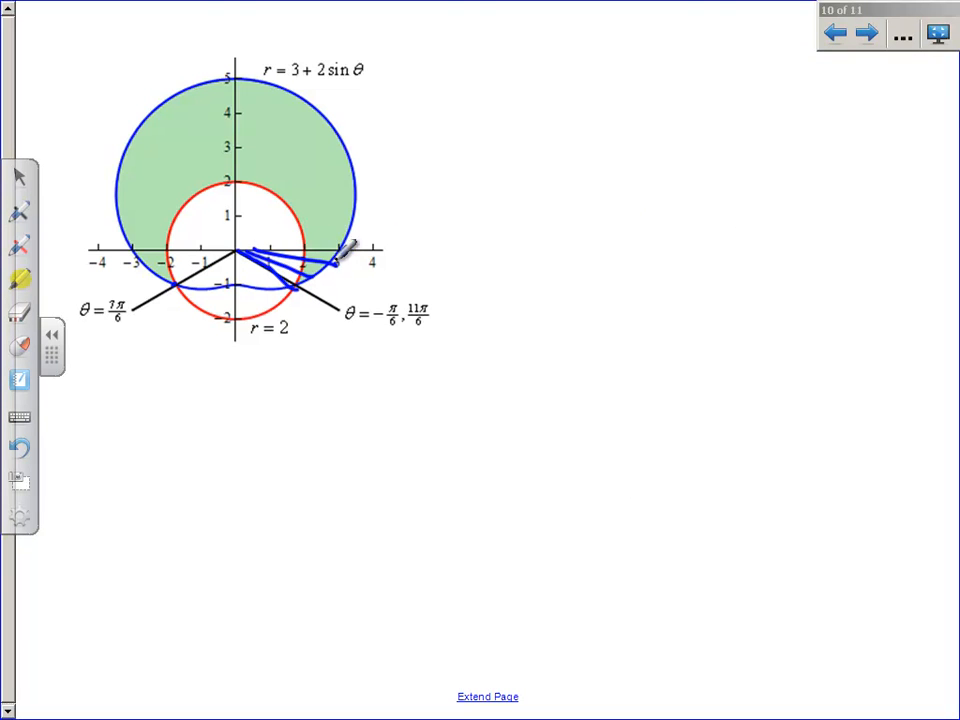
left_click_drag(245, 248, 345, 243)
mouse_move(248, 245)
left_mouse_down()
mouse_move(357, 212)
mouse_move(350, 180)
left_mouse_up()
left_click_drag(250, 245, 345, 148)
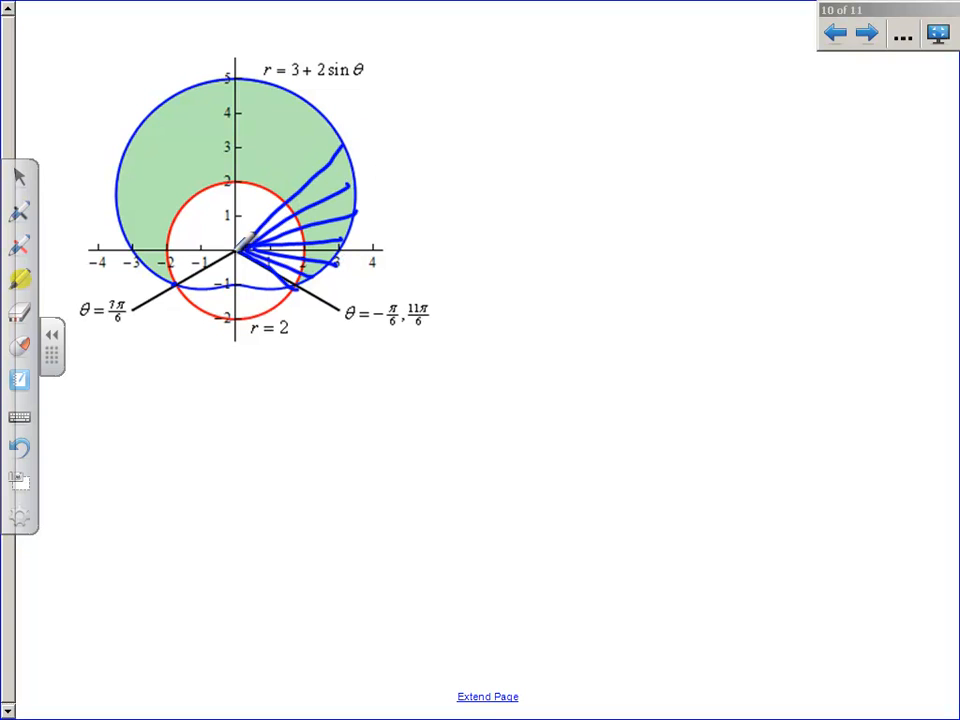
left_click_drag(240, 250, 248, 244)
- Continue the rays up the y-axis and round the left side to θ=7π/6, then move to the integral page
left_click_drag(245, 245, 315, 112)
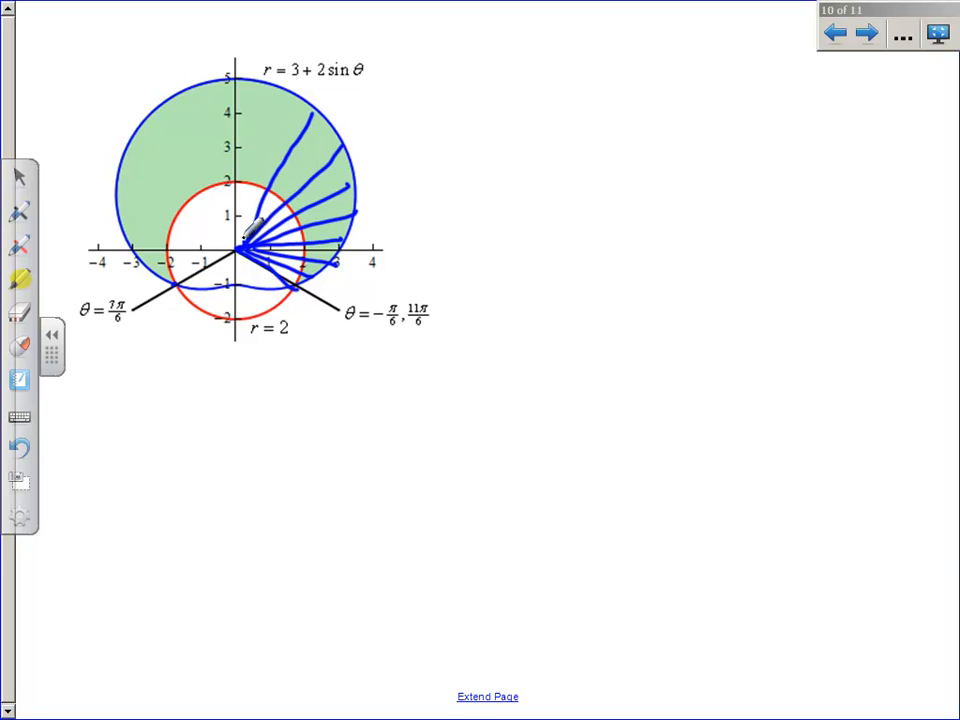
left_click_drag(242, 246, 272, 97)
left_click_drag(240, 245, 233, 72)
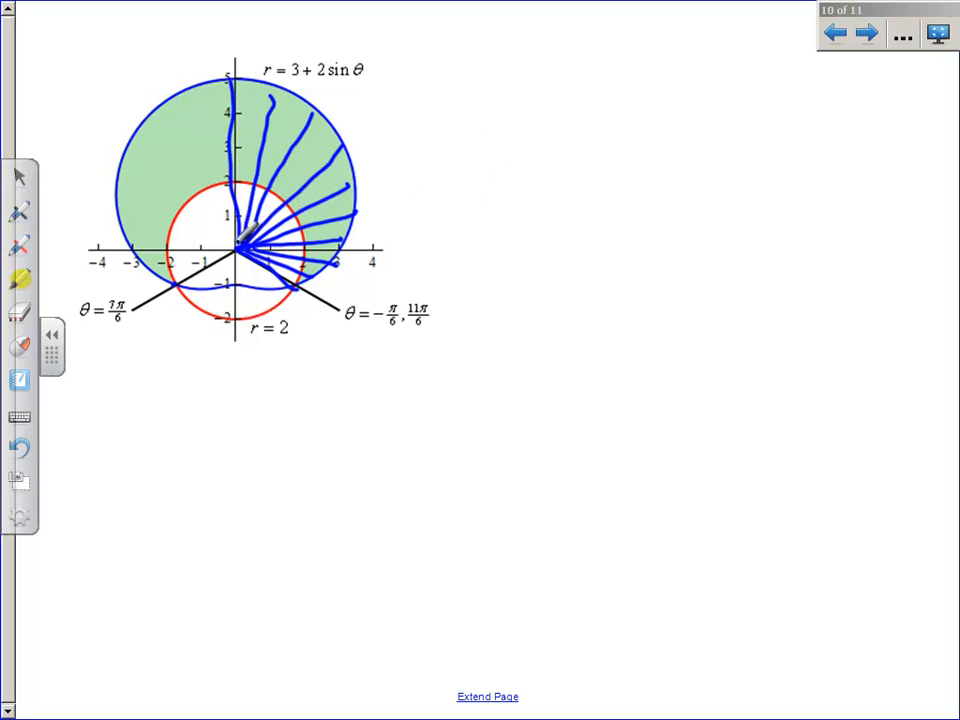
left_click_drag(240, 243, 150, 72)
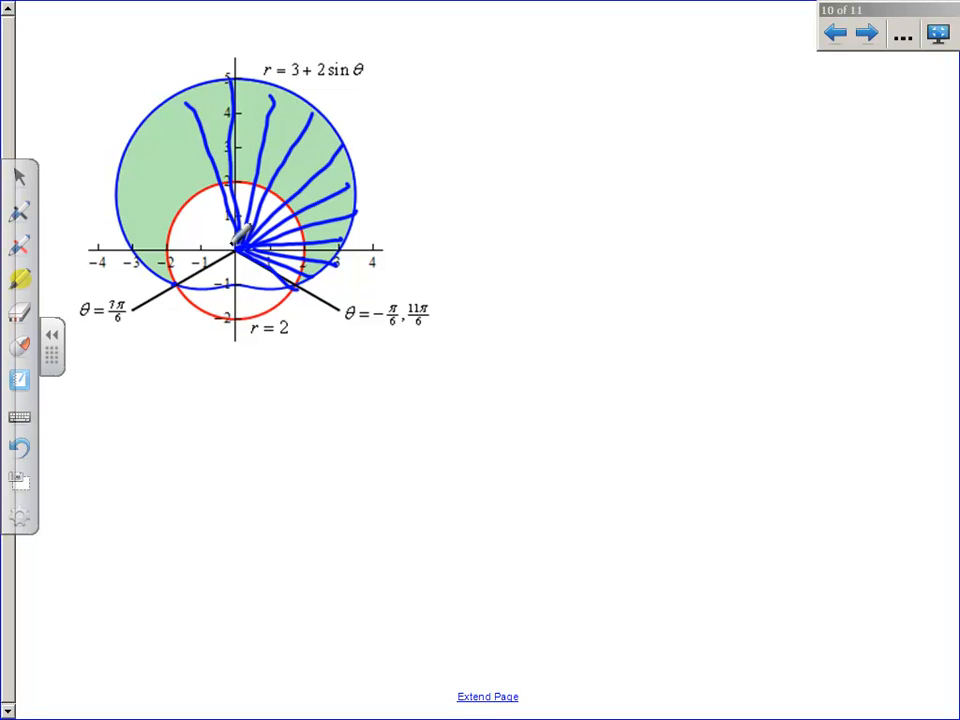
left_click_drag(240, 242, 148, 125)
left_click_drag(240, 243, 120, 162)
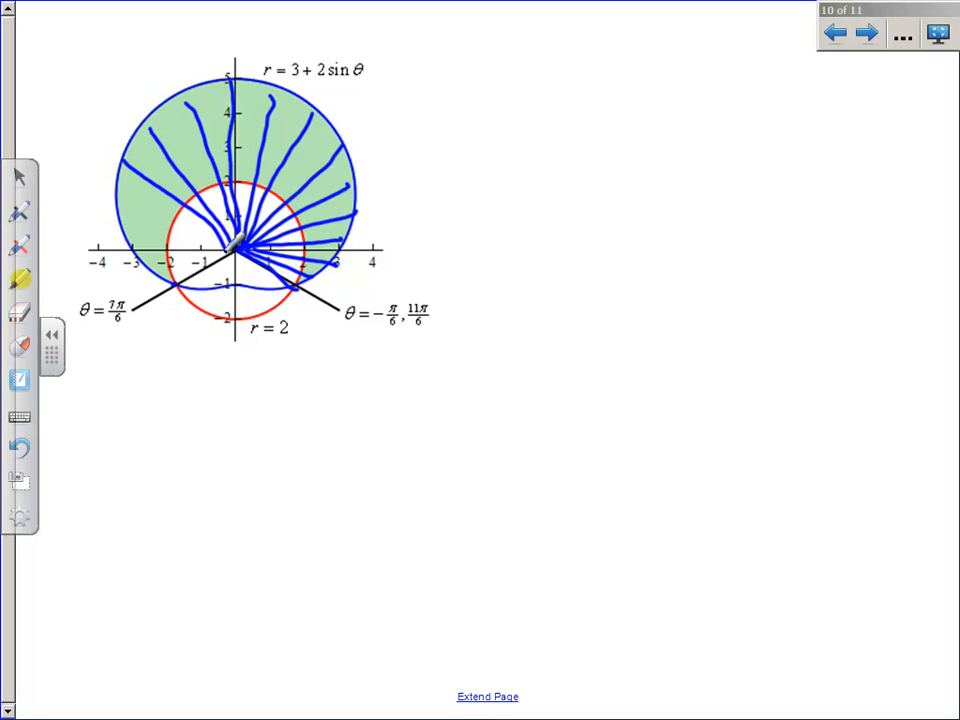
left_click_drag(238, 243, 110, 150)
mouse_move(238, 245)
left_mouse_down()
mouse_move(105, 180)
mouse_move(132, 268)
left_mouse_up()
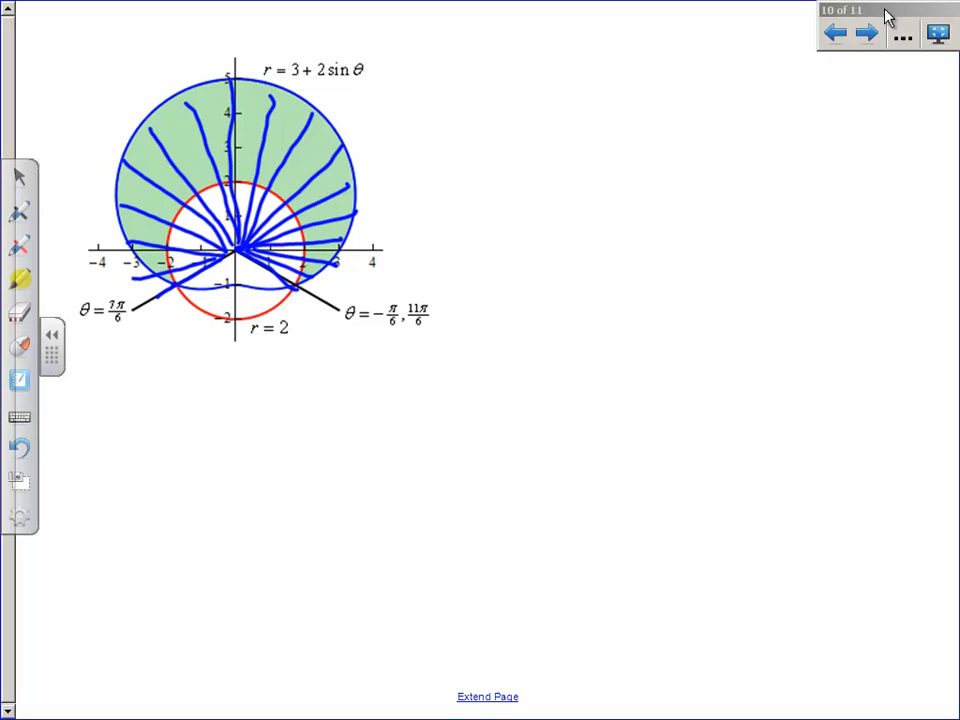
left_click(868, 36)
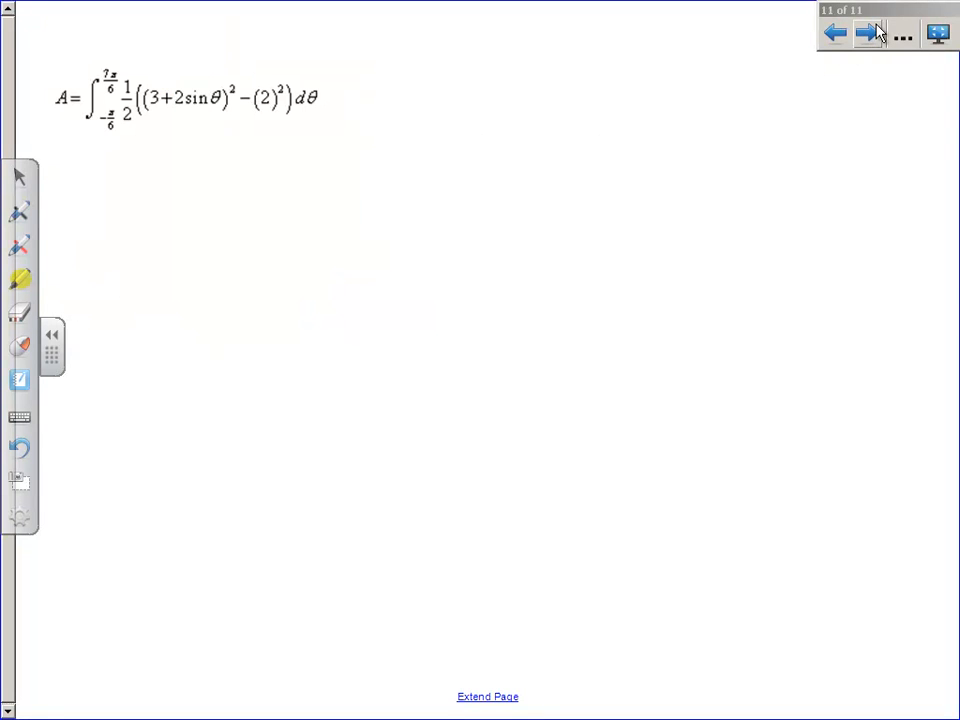